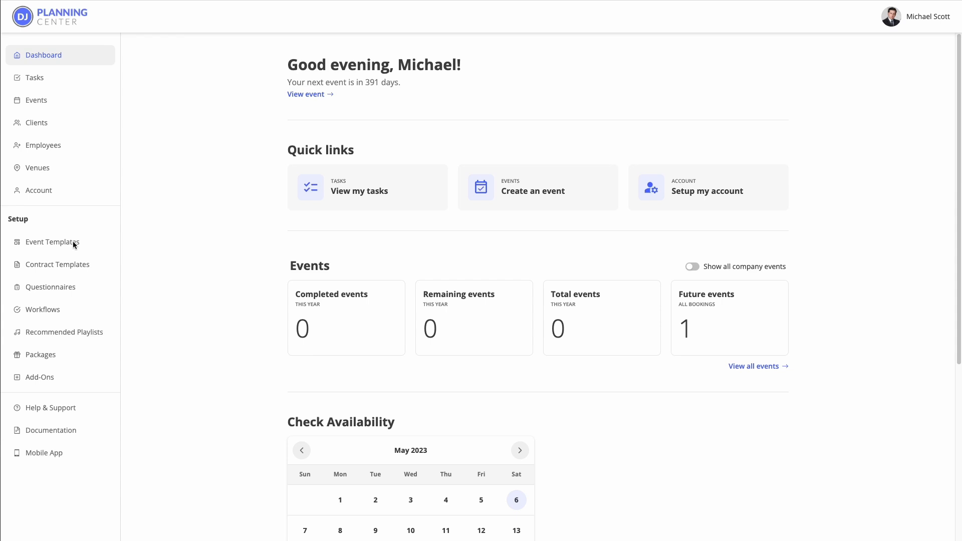
# Step: From Contract Templates, create a new template named 'Wedding Reception Contract' and open its editor
pyautogui.click(60, 265)
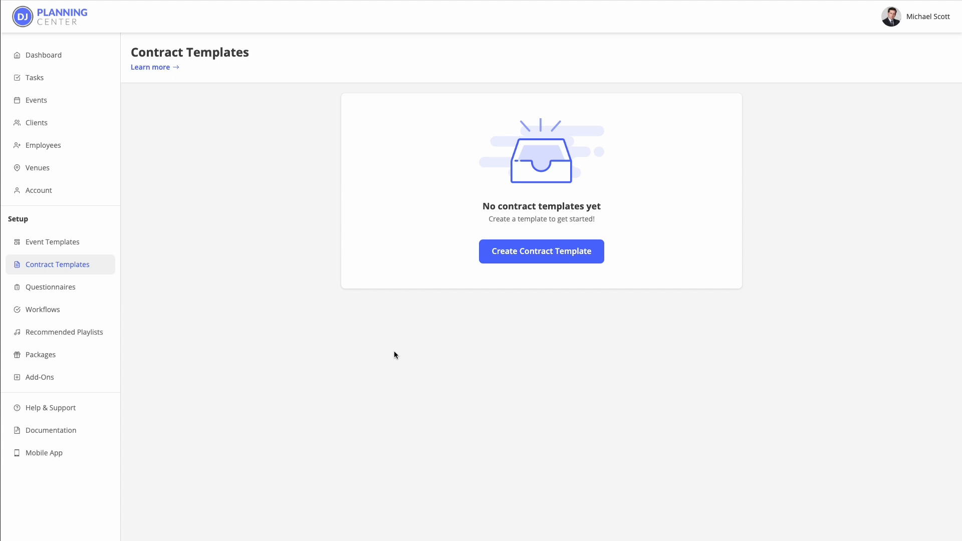
pyautogui.click(516, 251)
pyautogui.click(408, 112)
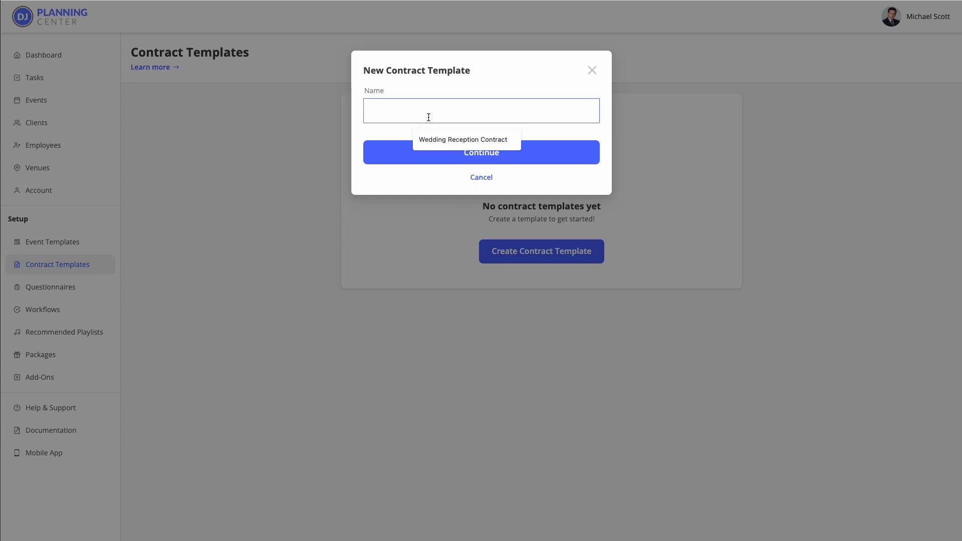
pyautogui.click(462, 140)
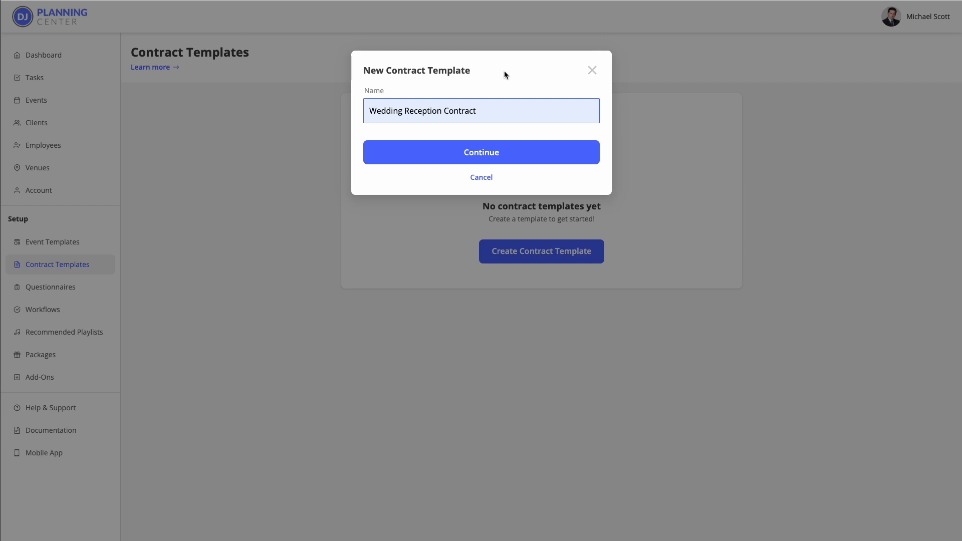
pyautogui.click(482, 153)
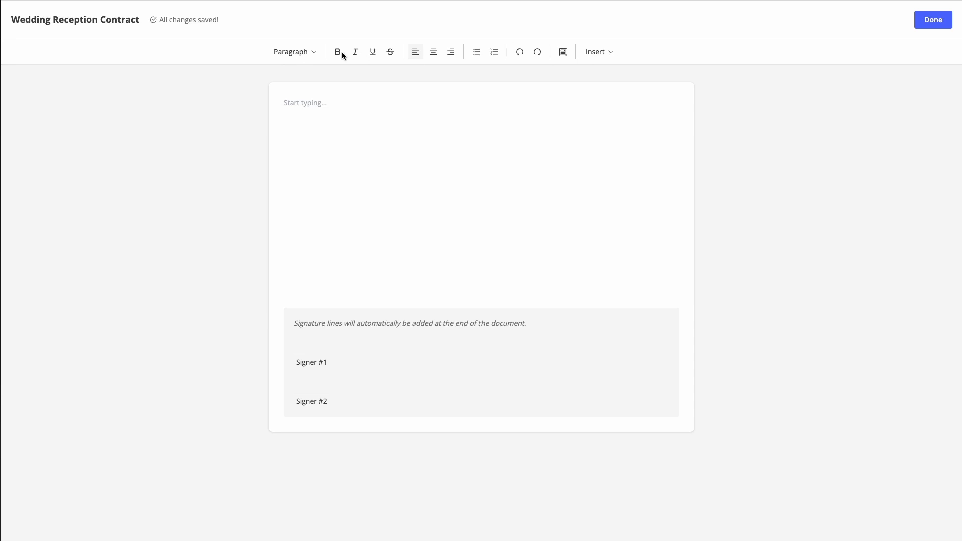
pyautogui.click(293, 56)
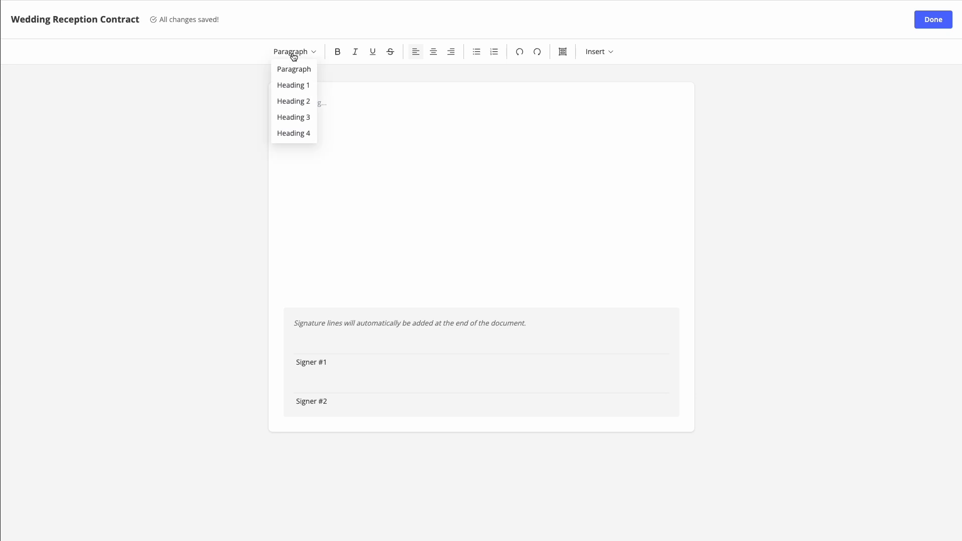
pyautogui.click(305, 33)
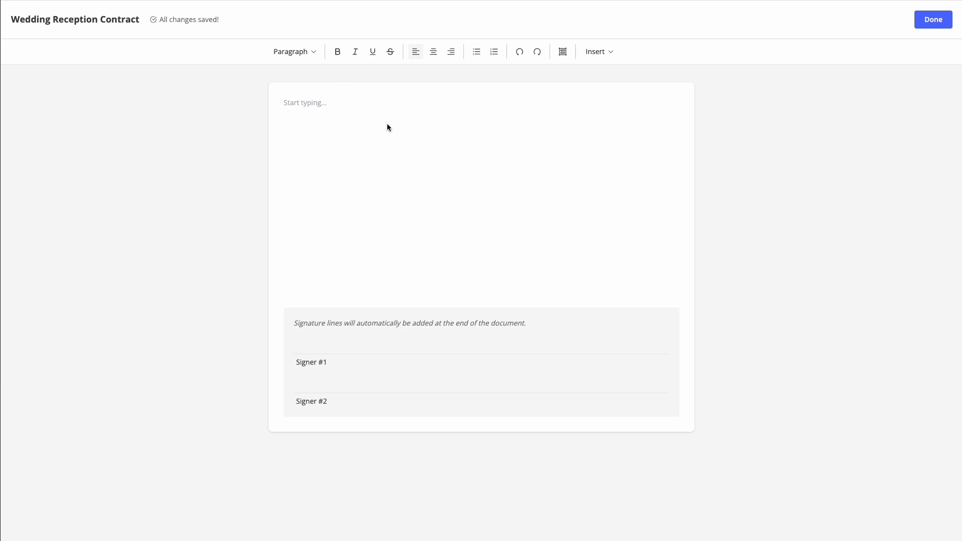
pyautogui.click(598, 55)
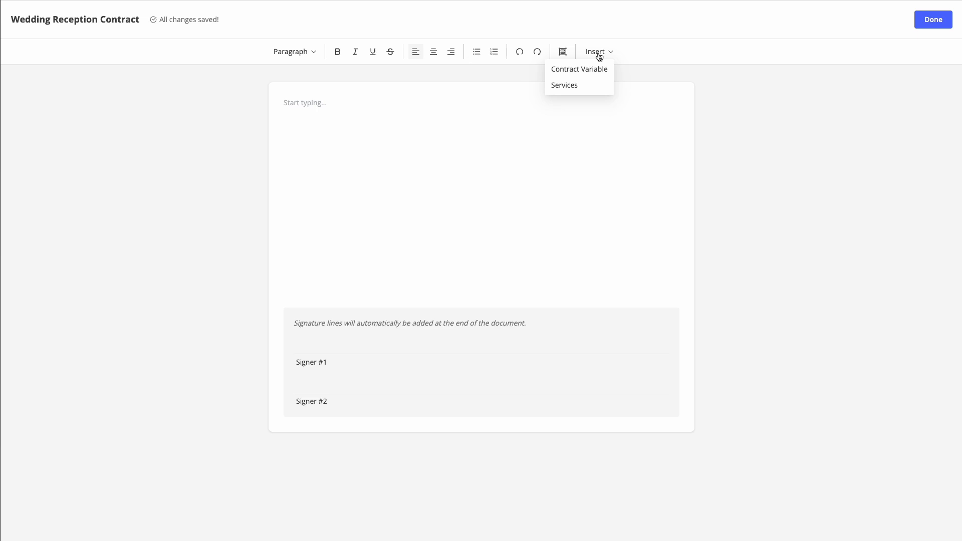
pyautogui.click(606, 27)
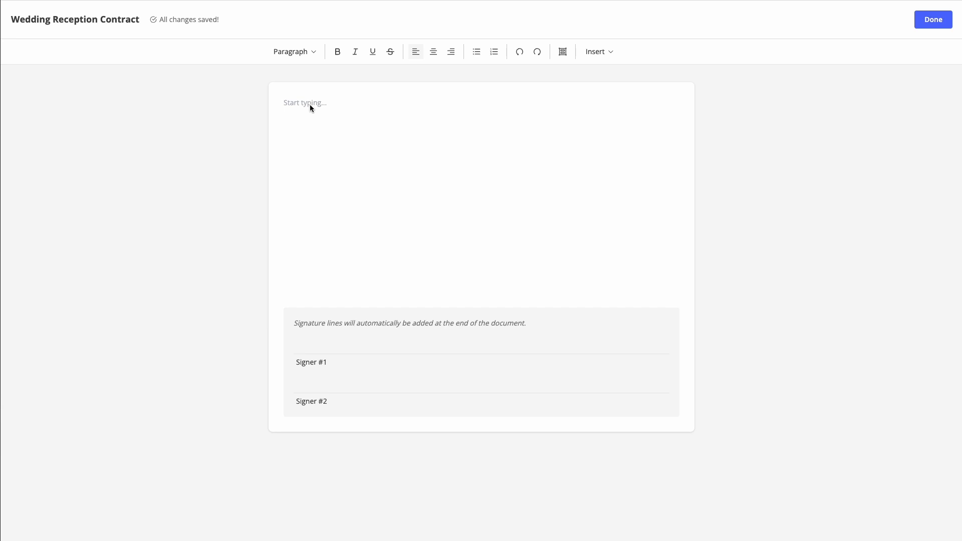
# Step: Paste the contract text and make 'Contract for Service' a centred Heading 2
pyautogui.write('Contract for Service This agreement is made between [client] ("Client") and [company] ("DJ"). Both parties agree to the following terms. EVENT DETAILS Client hires [company] to provide services for a wedding on [event date] starting at [start time]. The event will take place at [venue]. Client agrees to pay the total amount of [total] for the services listed below. A non-refundable deposit of [deposit] is required for booking and the remaining balance is due 10 days before the event. [services] By signing below, both parties agree to abide by the terms of this agreement.')
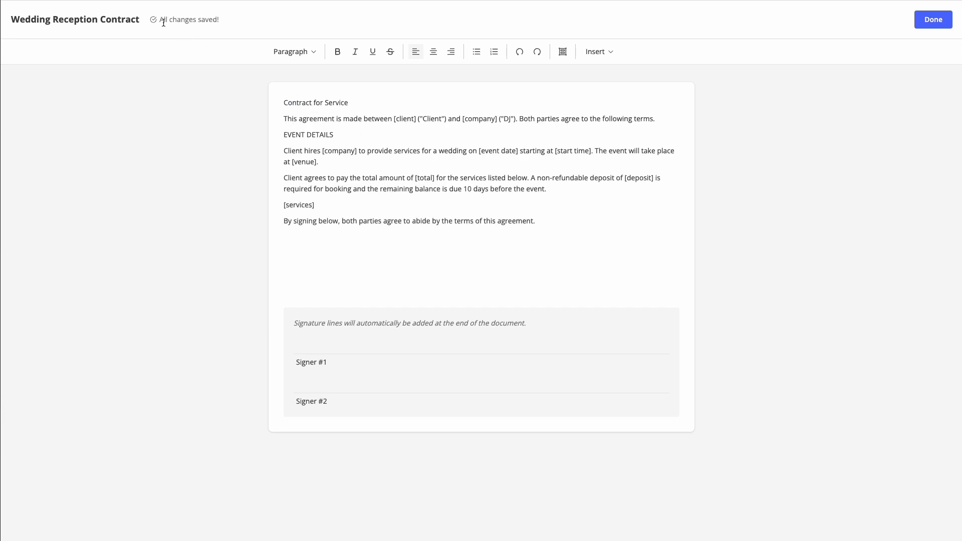
pyautogui.click(365, 104)
pyautogui.moveTo(363, 103); pyautogui.dragTo(281, 103)
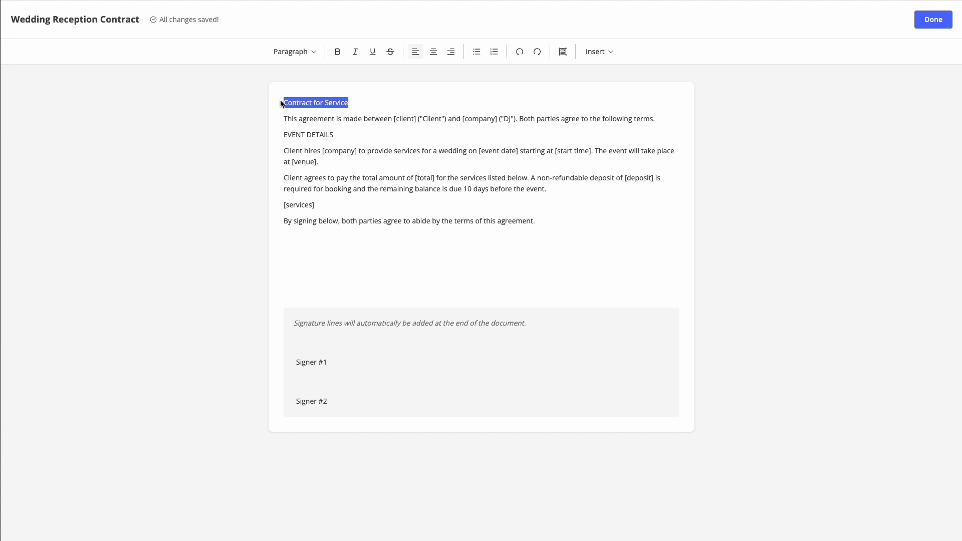
pyautogui.click(291, 51)
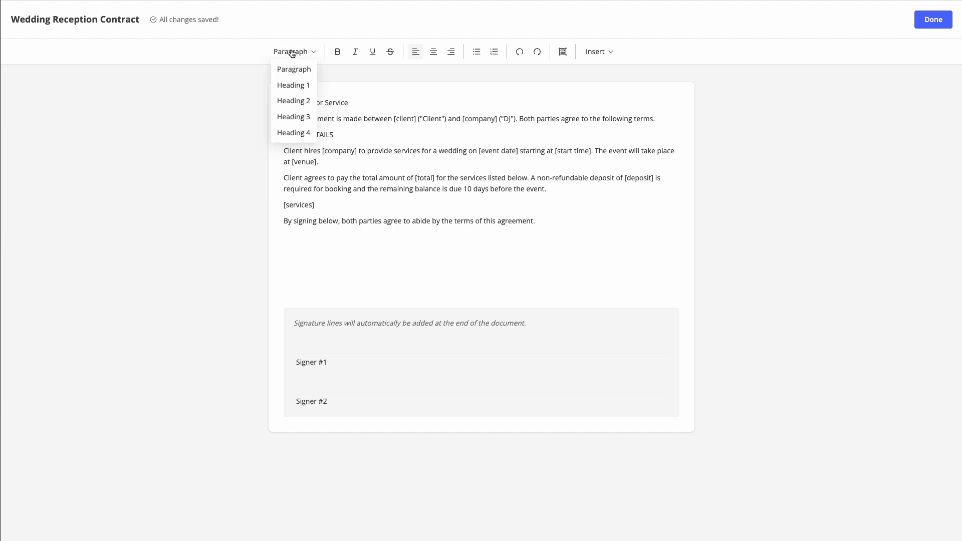
pyautogui.click(300, 102)
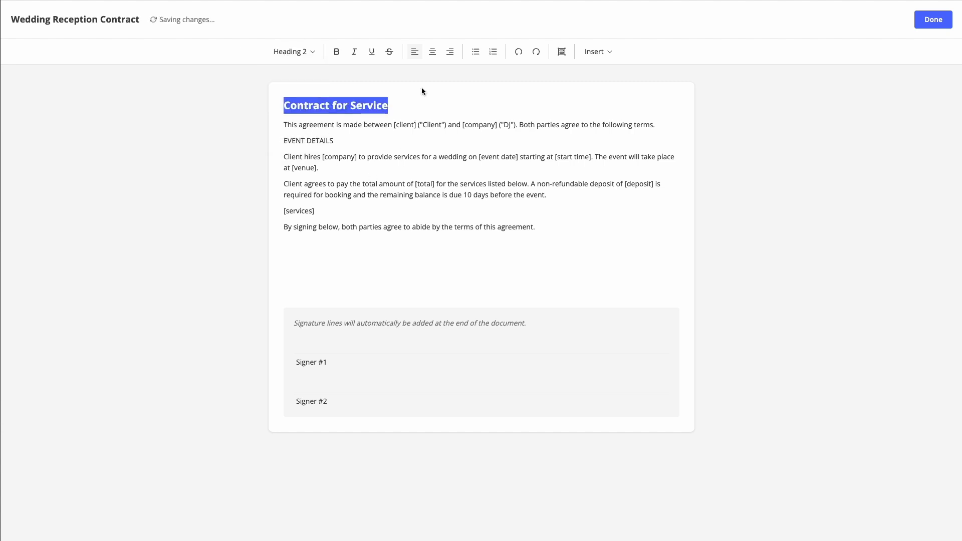
pyautogui.click(433, 52)
pyautogui.click(492, 159)
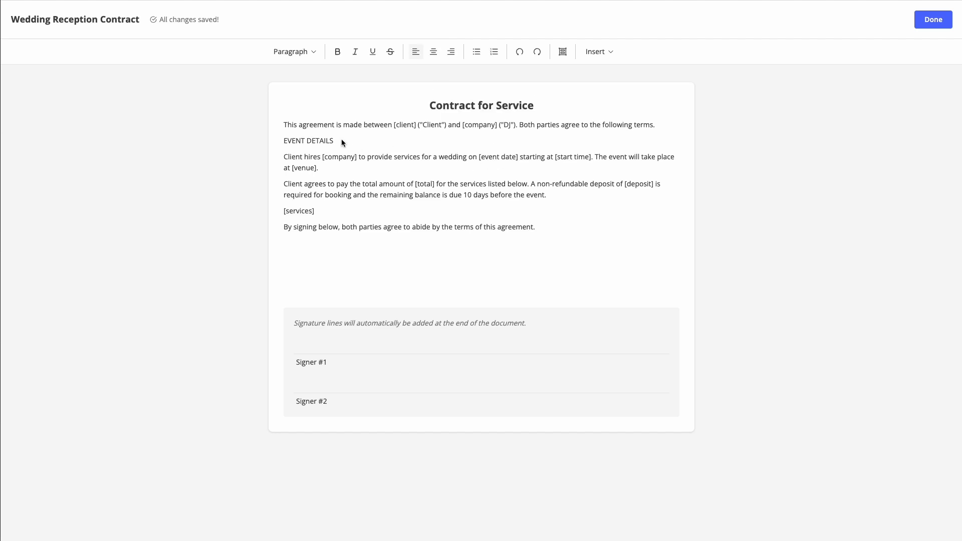
# Step: Bold the EVENT DETAILS line and turn the two event-detail paragraphs into a numbered list
pyautogui.moveTo(342, 140); pyautogui.dragTo(276, 141)
pyautogui.click(337, 52)
pyautogui.click(406, 164)
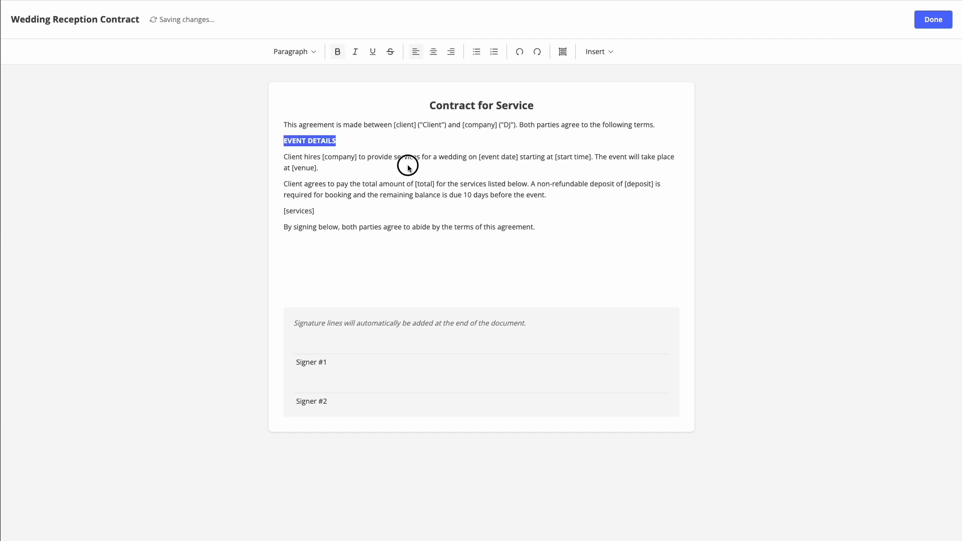
pyautogui.moveTo(437, 196); pyautogui.dragTo(290, 157)
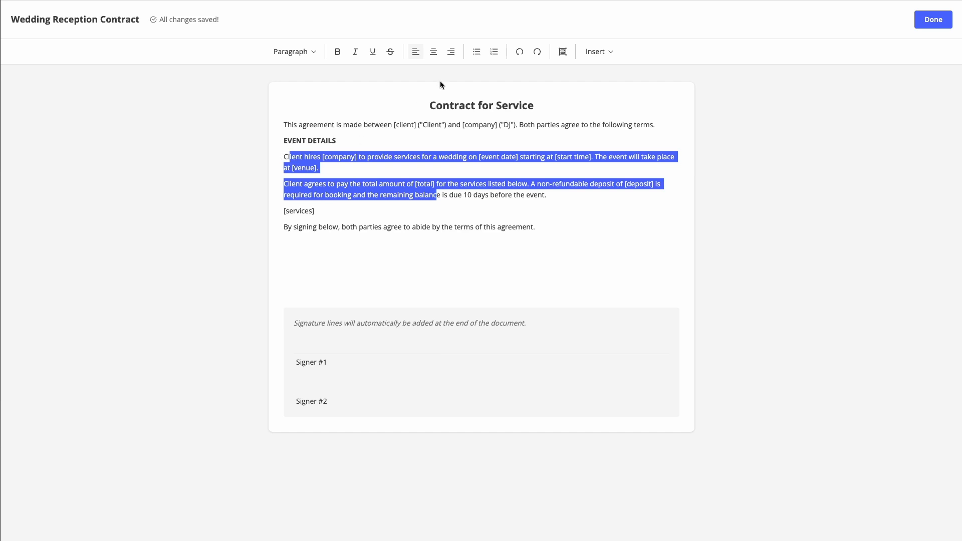
pyautogui.click(495, 51)
pyautogui.click(585, 197)
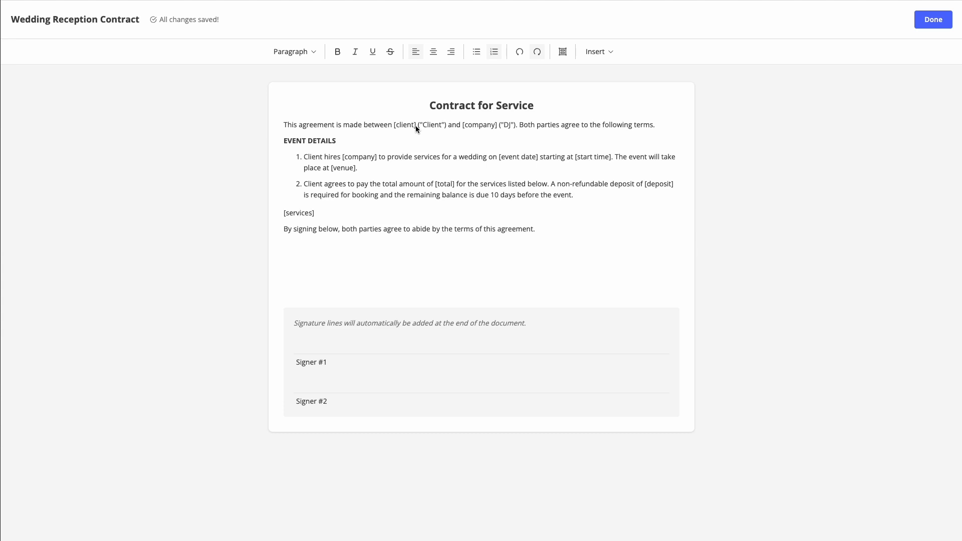
# Step: Replace the [client] placeholder with the Client Full Name contract variable
pyautogui.moveTo(416, 125); pyautogui.dragTo(393, 126)
pyautogui.press('BackSpace')
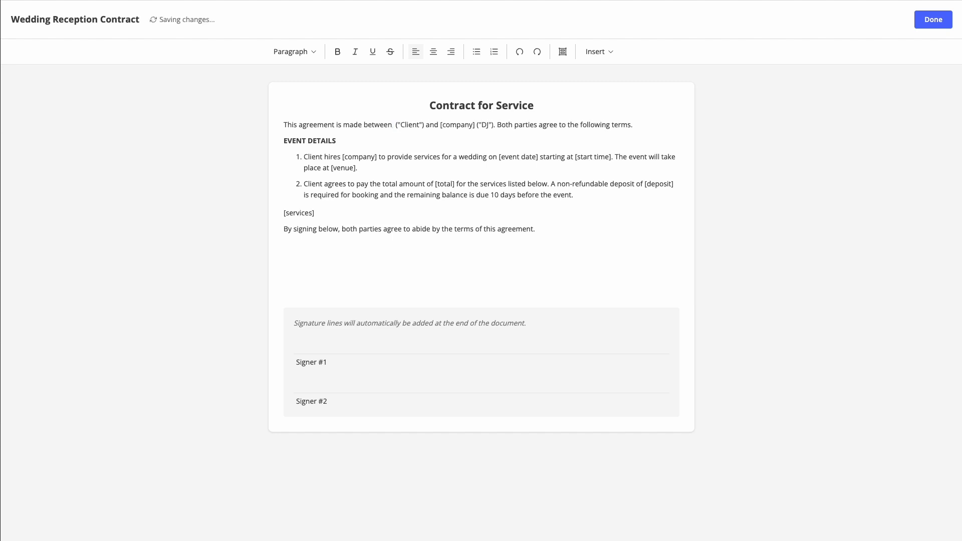
pyautogui.click(600, 58)
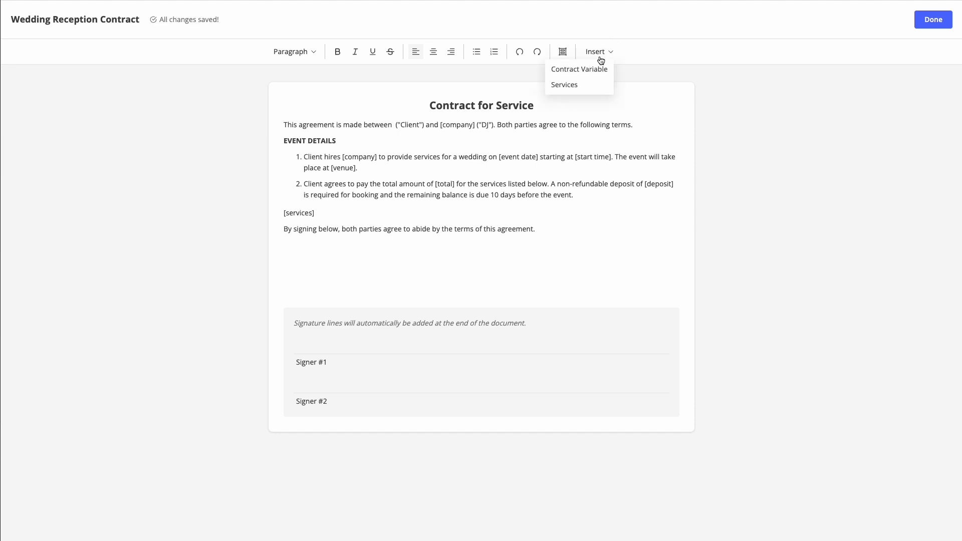
pyautogui.click(596, 68)
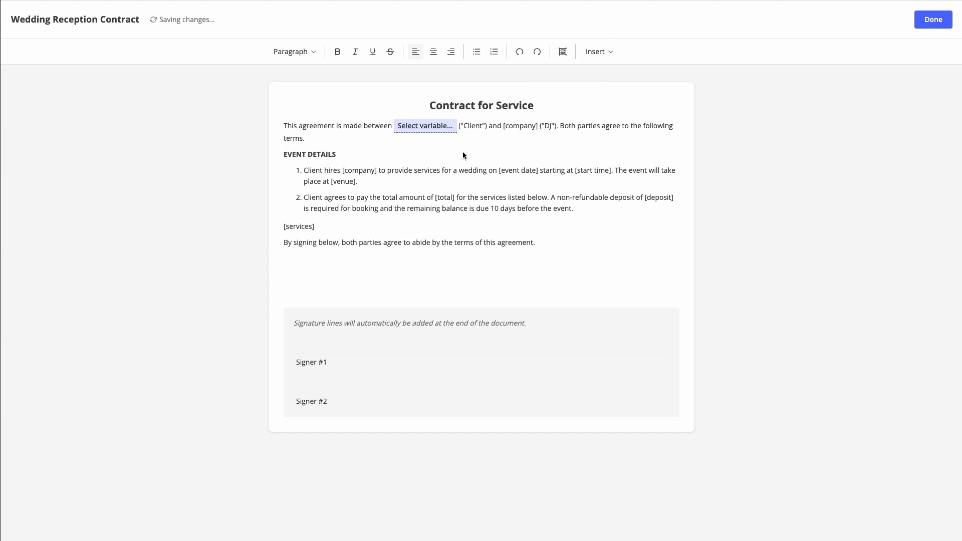
pyautogui.click(423, 129)
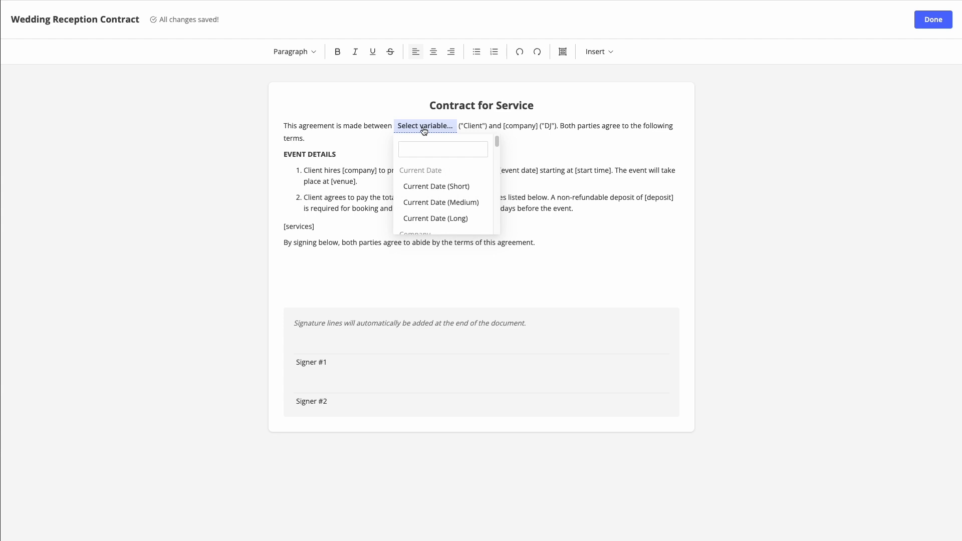
pyautogui.click(426, 152)
pyautogui.scroll(-1, 454, 195)
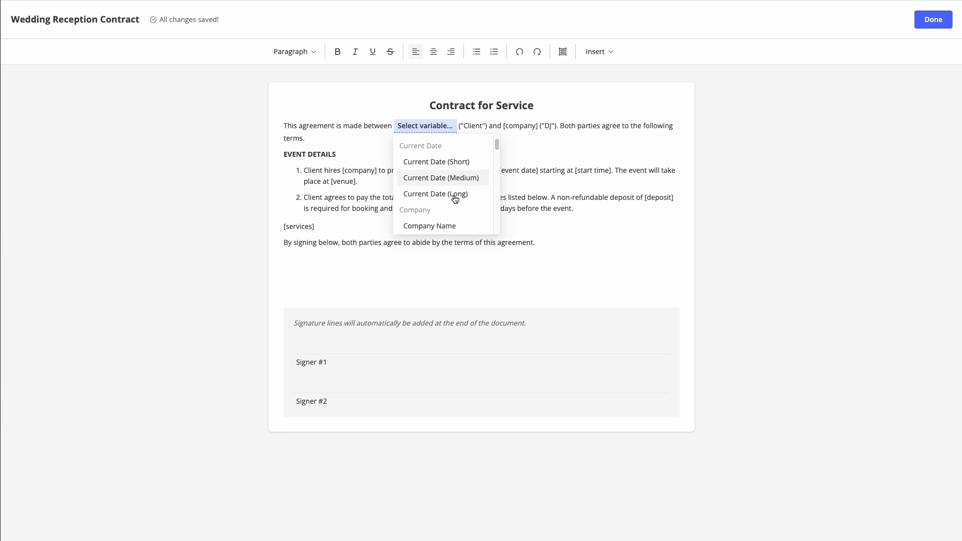
pyautogui.scroll(-1, 454, 199)
pyautogui.scroll(2, 455, 199)
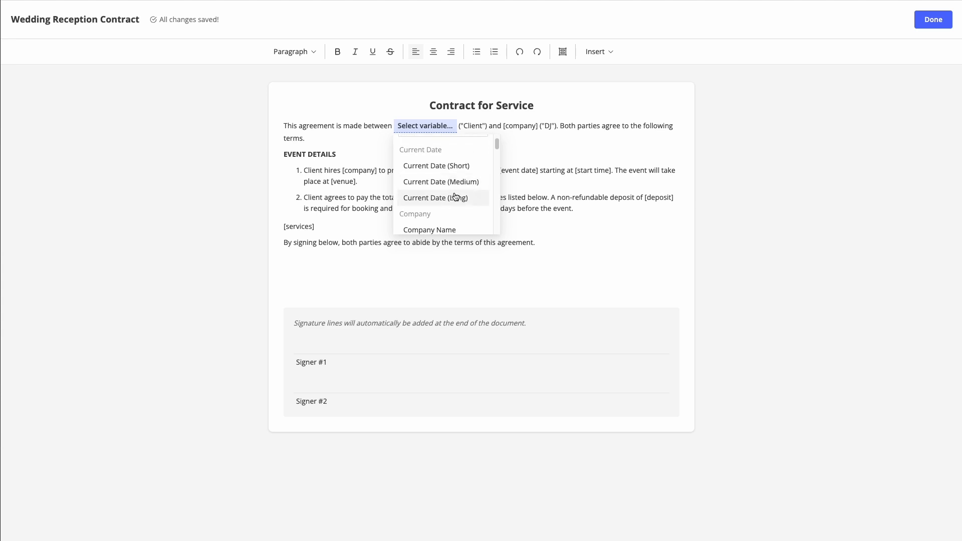
pyautogui.scroll(-2, 456, 195)
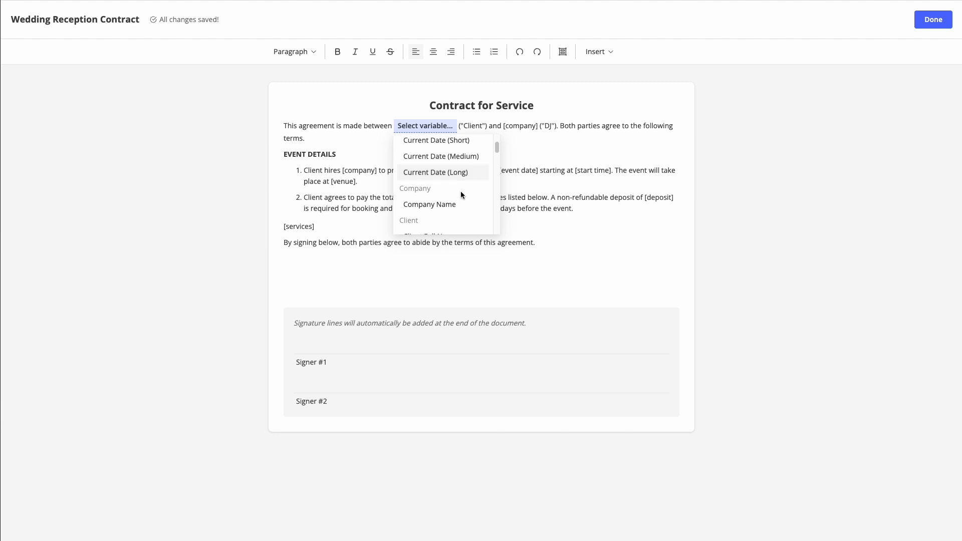
pyautogui.scroll(-4, 461, 196)
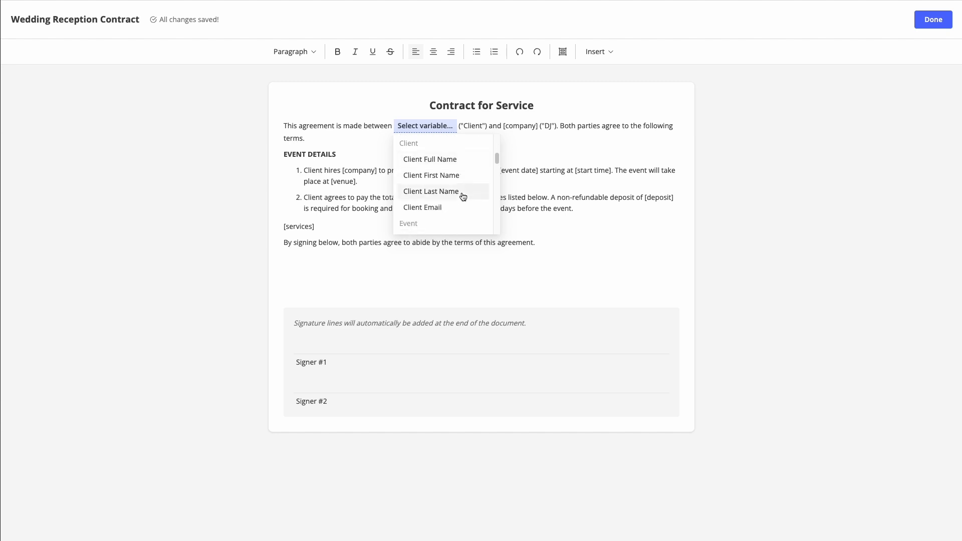
pyautogui.scroll(-6, 463, 196)
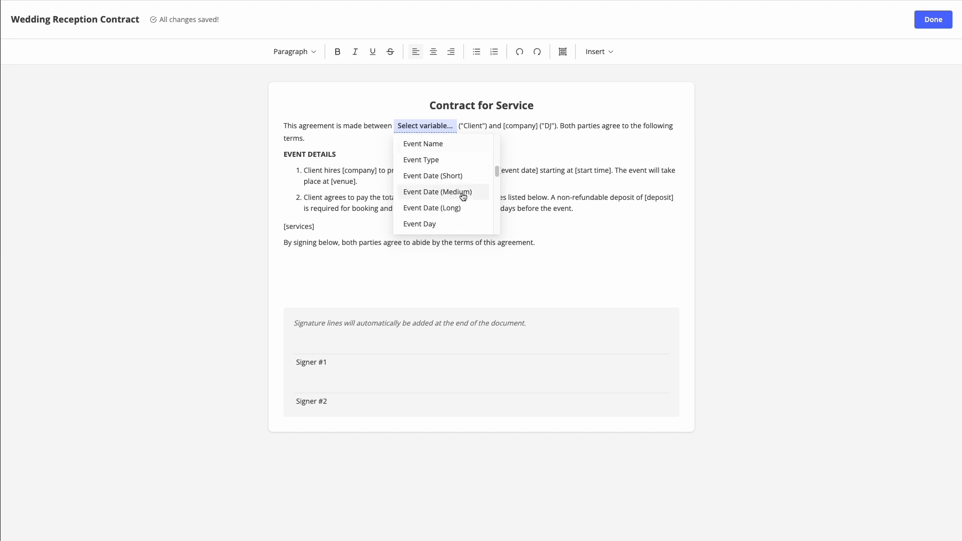
pyautogui.scroll(3, 463, 196)
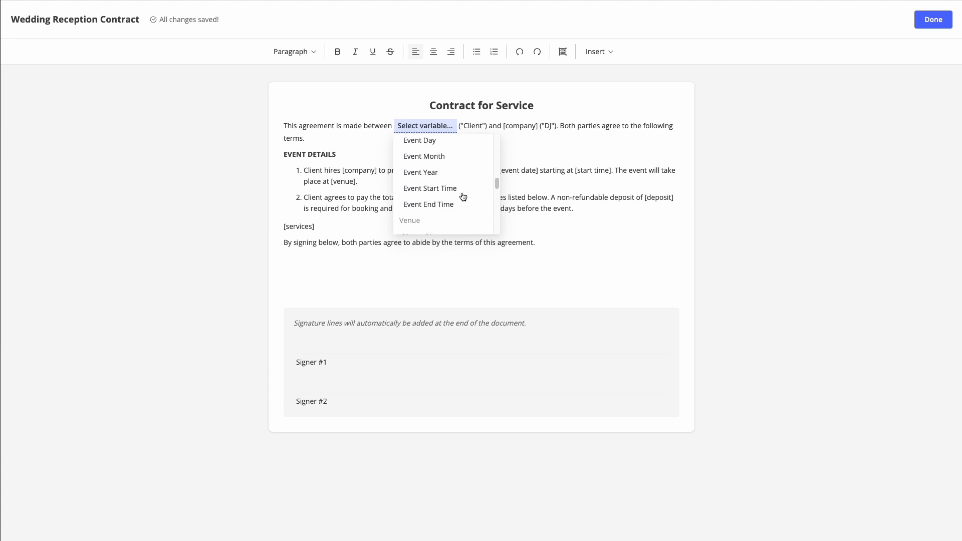
pyautogui.scroll(-1, 462, 195)
pyautogui.scroll(6, 463, 196)
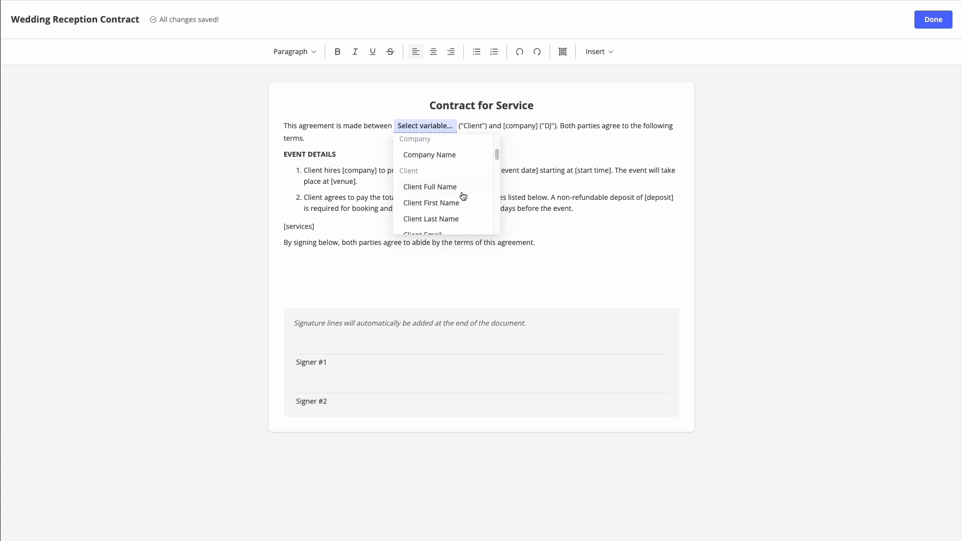
pyautogui.scroll(1, 463, 196)
pyautogui.scroll(-3, 462, 193)
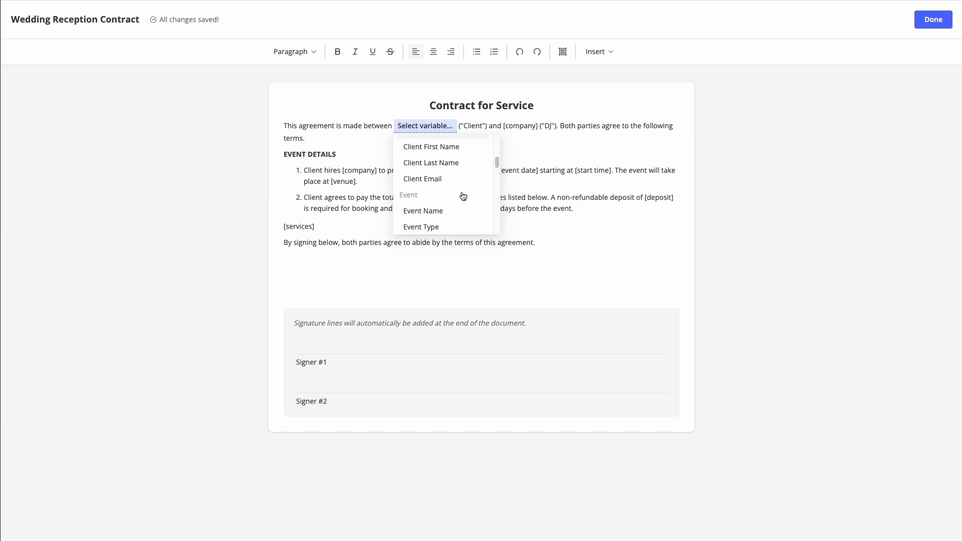
pyautogui.scroll(2, 460, 191)
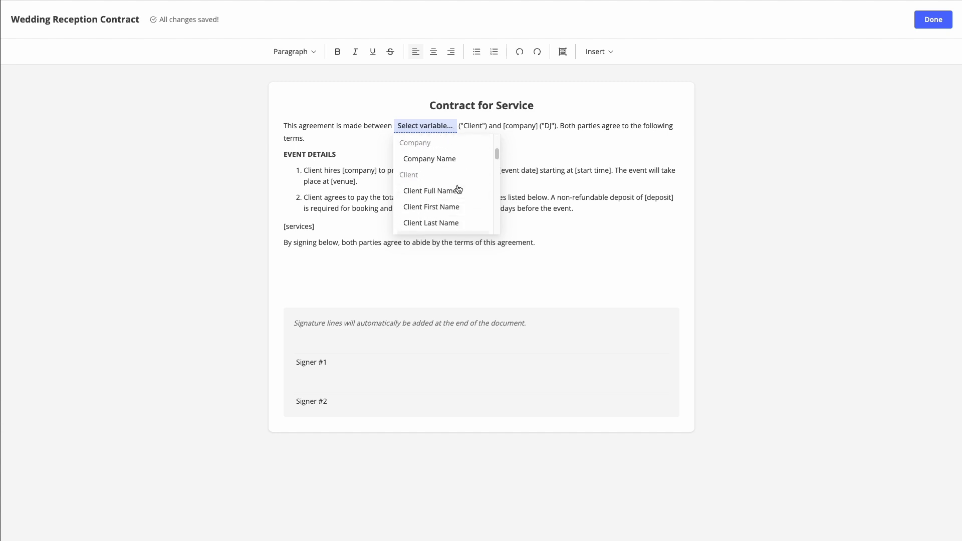
pyautogui.scroll(-1, 462, 195)
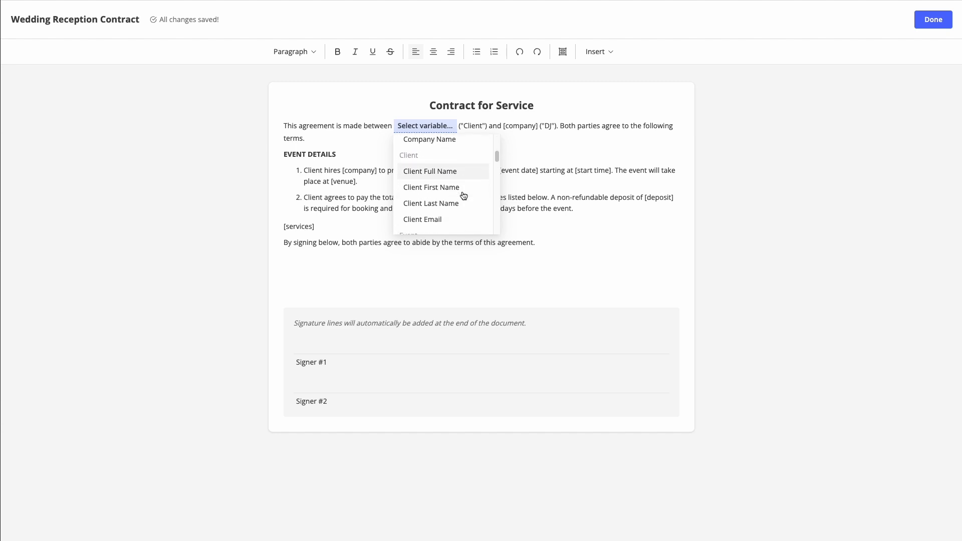
pyautogui.click(442, 172)
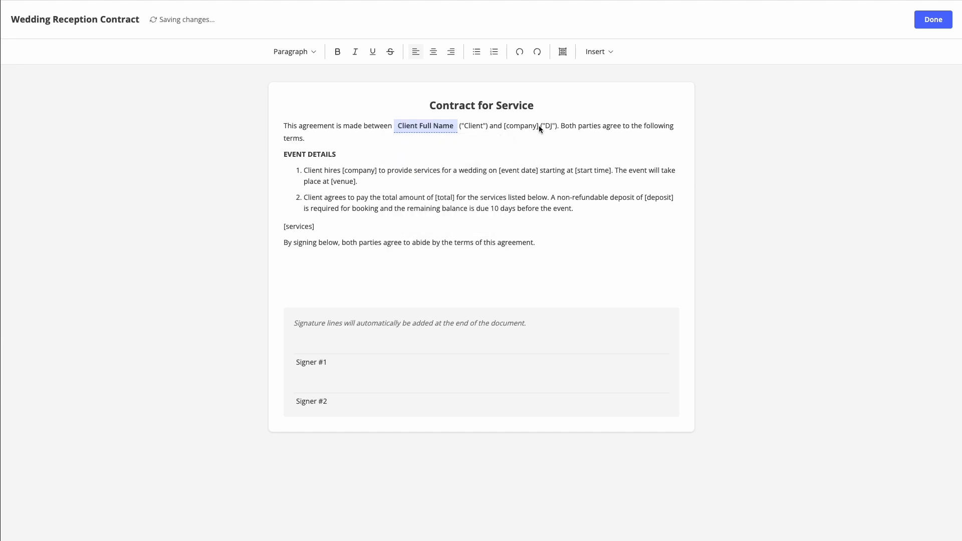
# Step: Replace [company] in the opening sentence with the Company Name variable
pyautogui.moveTo(540, 125); pyautogui.dragTo(504, 126)
pyautogui.press('BackSpace')
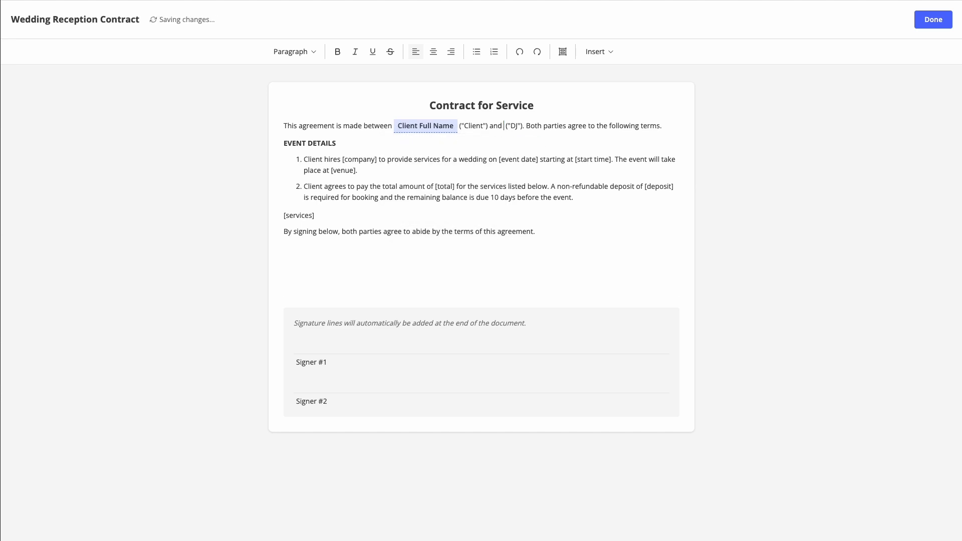
pyautogui.click(597, 51)
pyautogui.click(592, 69)
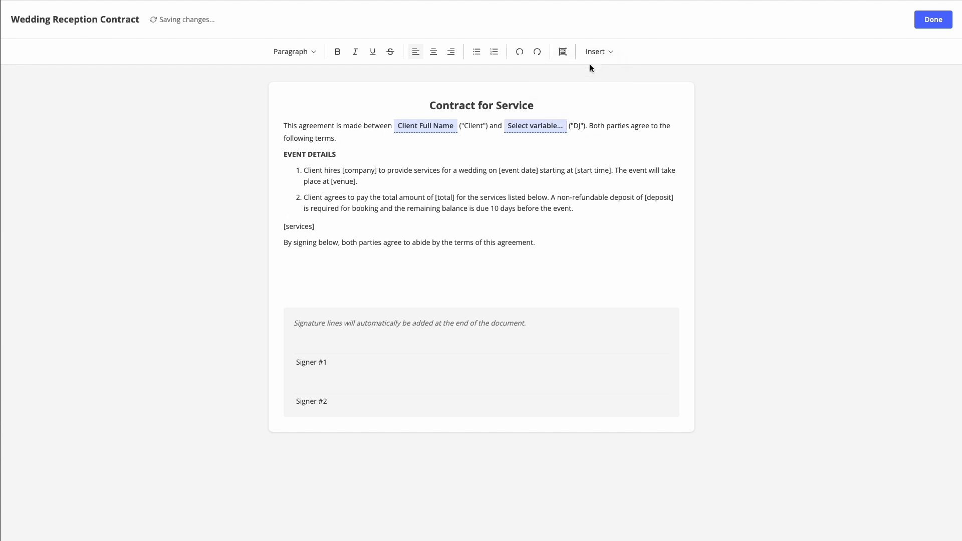
pyautogui.click(534, 128)
pyautogui.click(537, 148)
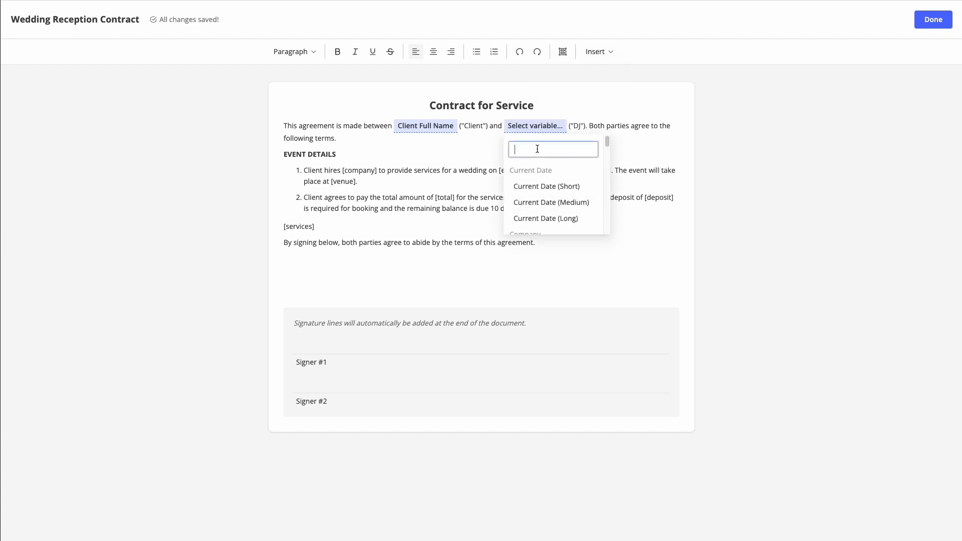
pyautogui.write('compa')
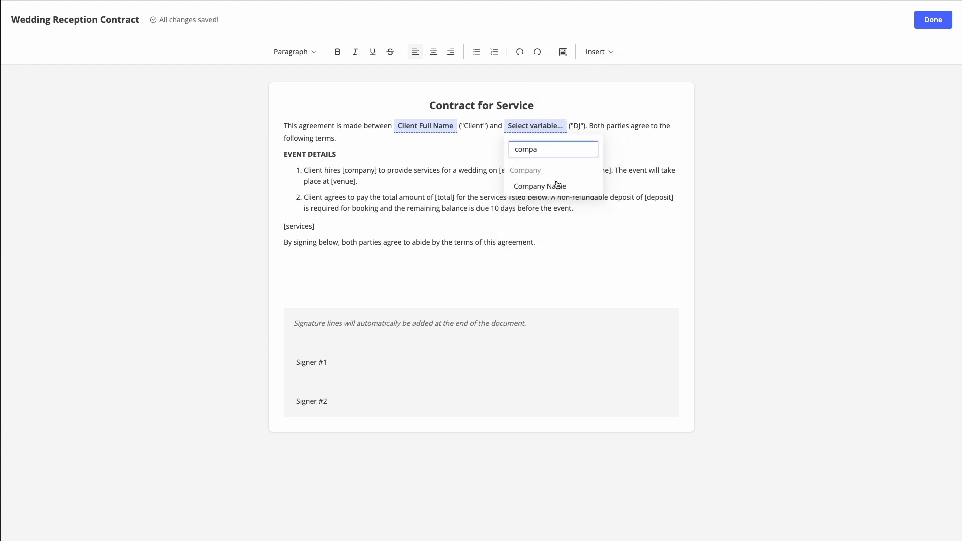
pyautogui.click(556, 185)
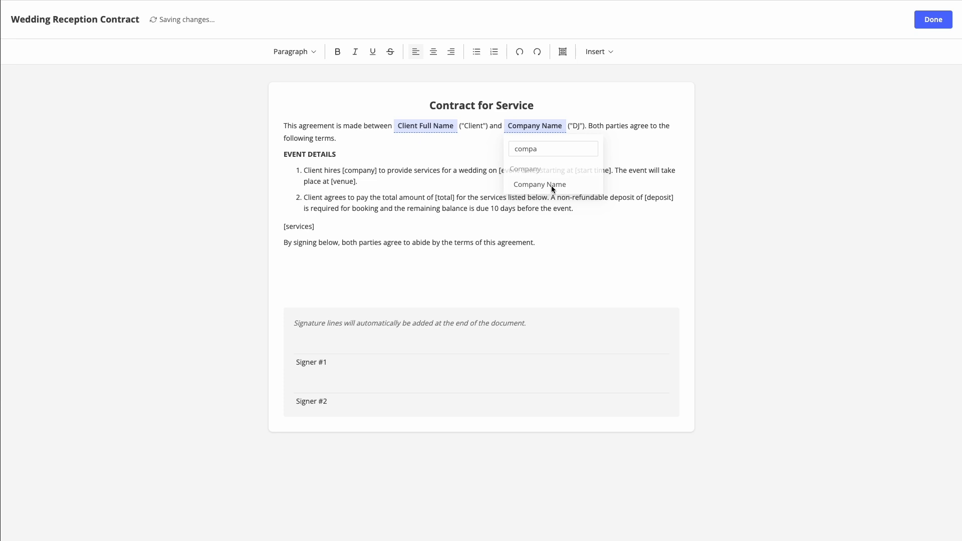
# Step: Replace [company] in clause 1 with the Company Name variable
pyautogui.click(363, 170)
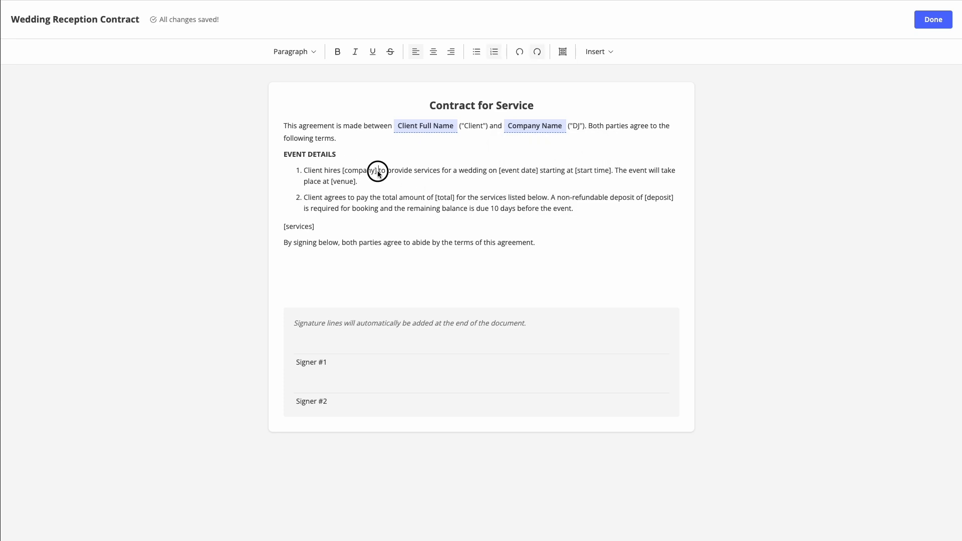
pyautogui.moveTo(379, 172); pyautogui.dragTo(343, 172)
pyautogui.press('BackSpace')
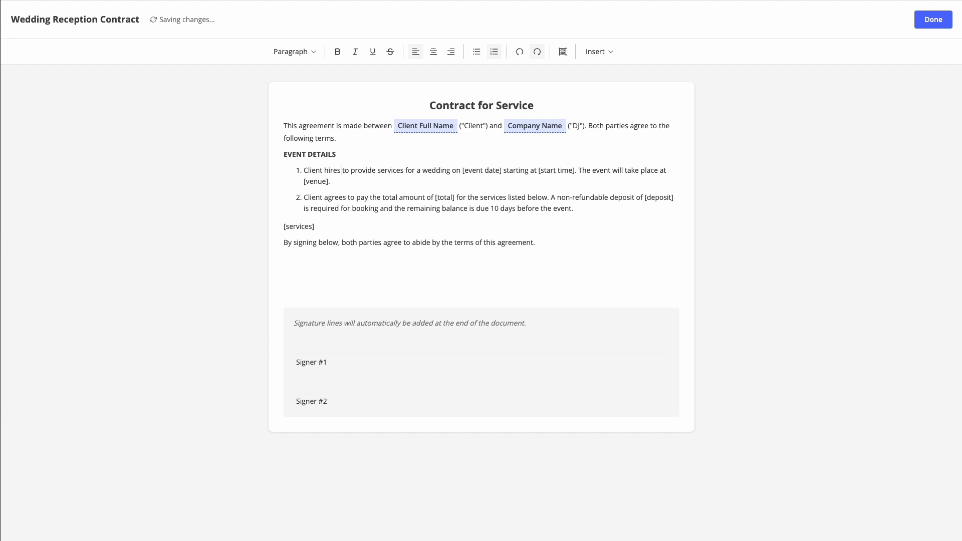
pyautogui.click(596, 51)
pyautogui.click(594, 70)
pyautogui.click(373, 171)
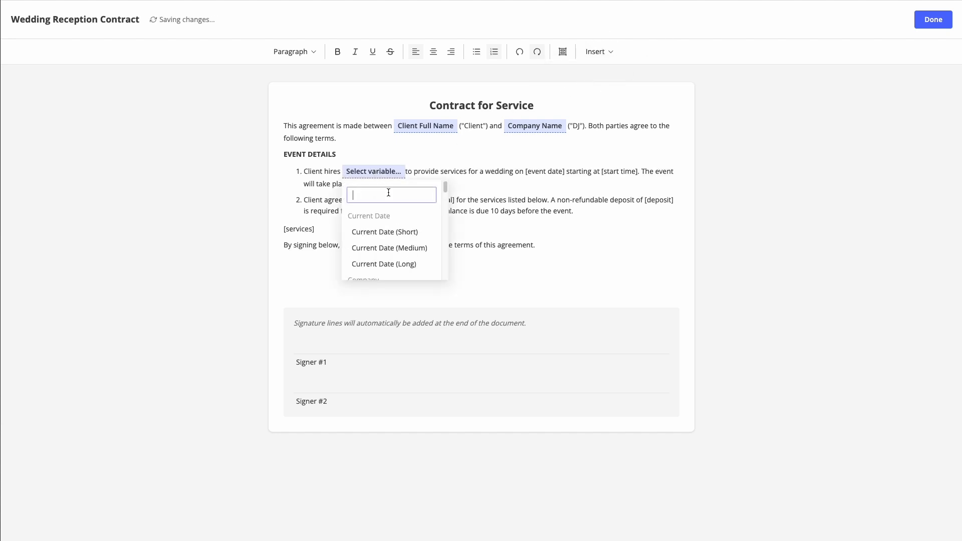
pyautogui.write('comp')
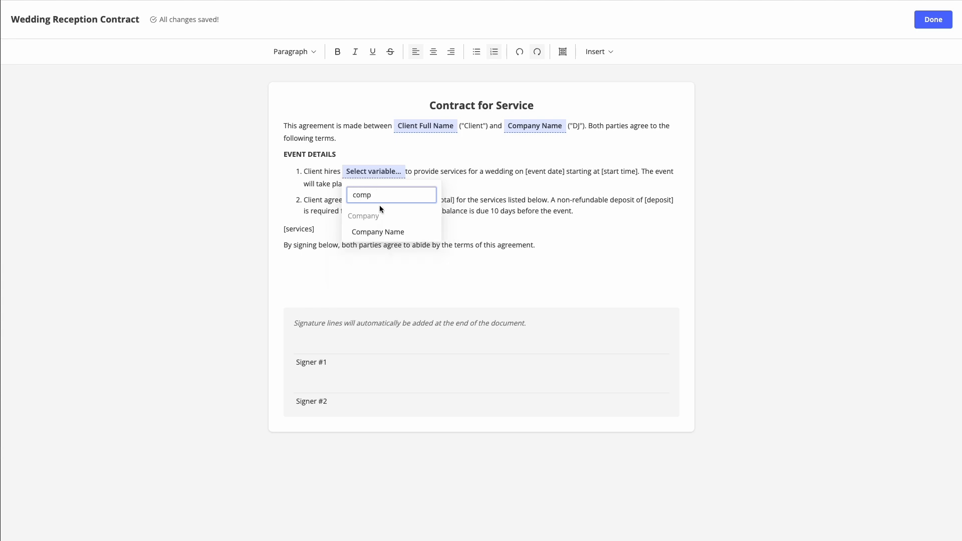
pyautogui.click(394, 232)
# Step: Replace the [event date] placeholder with the Event Date (Long) variable
pyautogui.click(406, 173)
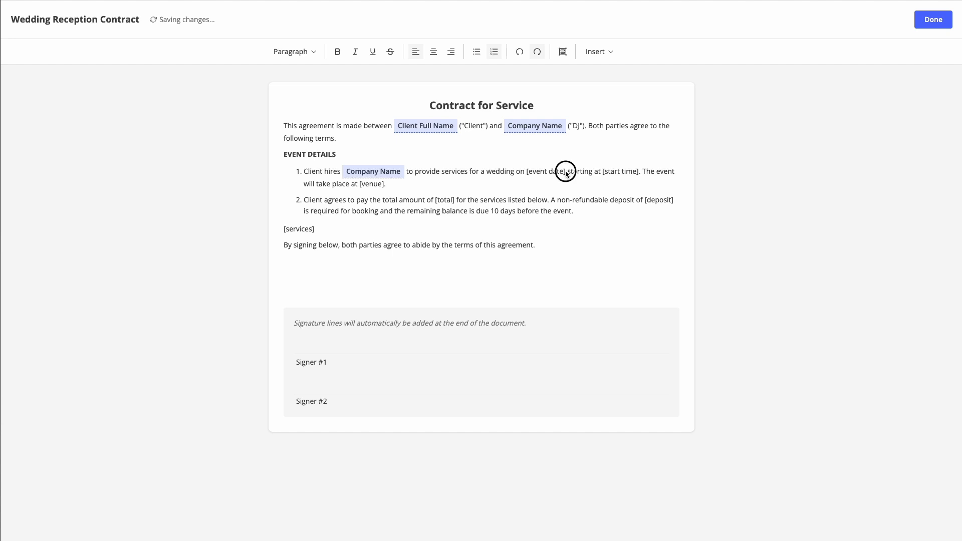
pyautogui.moveTo(567, 174); pyautogui.dragTo(529, 175)
pyautogui.press('BackSpace')
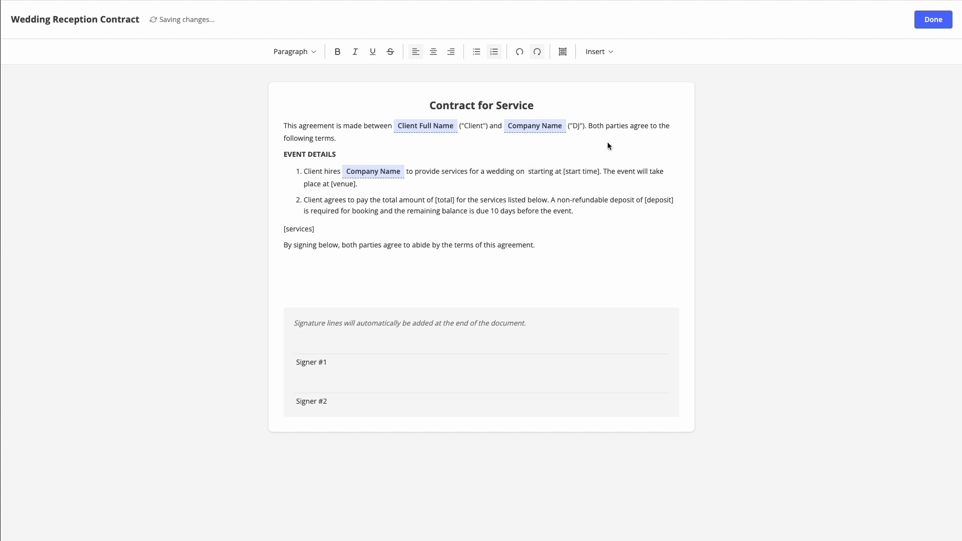
pyautogui.click(604, 53)
pyautogui.click(595, 68)
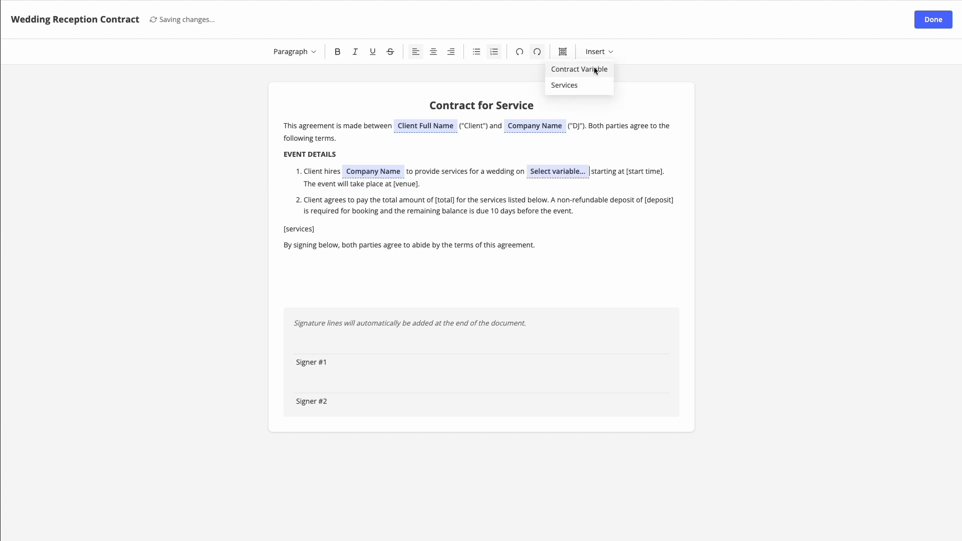
pyautogui.click(560, 172)
pyautogui.write('eve')
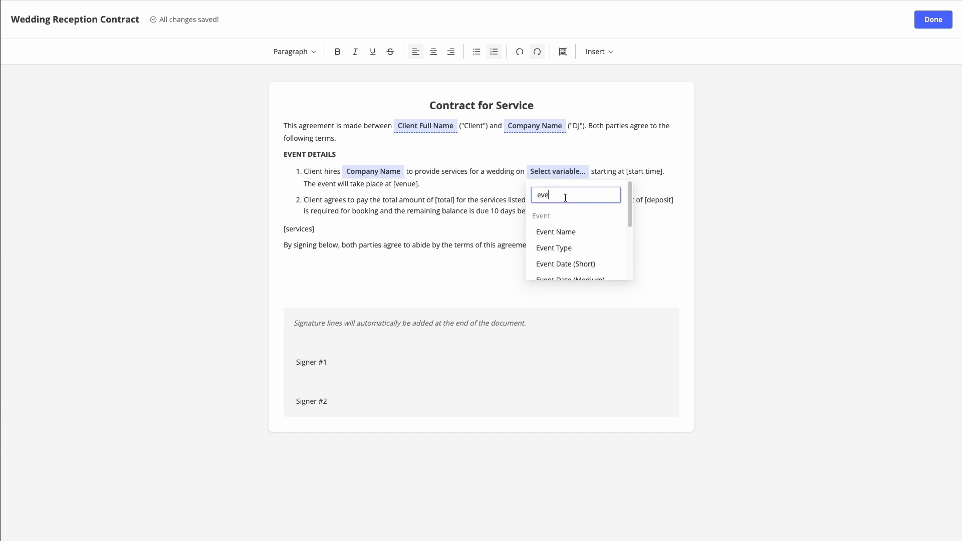
pyautogui.write('nt date')
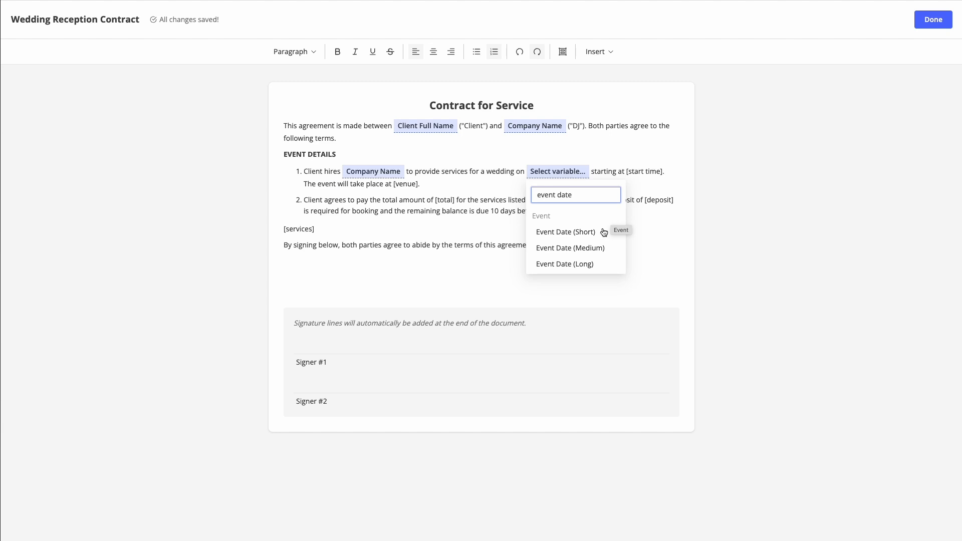
pyautogui.click(586, 268)
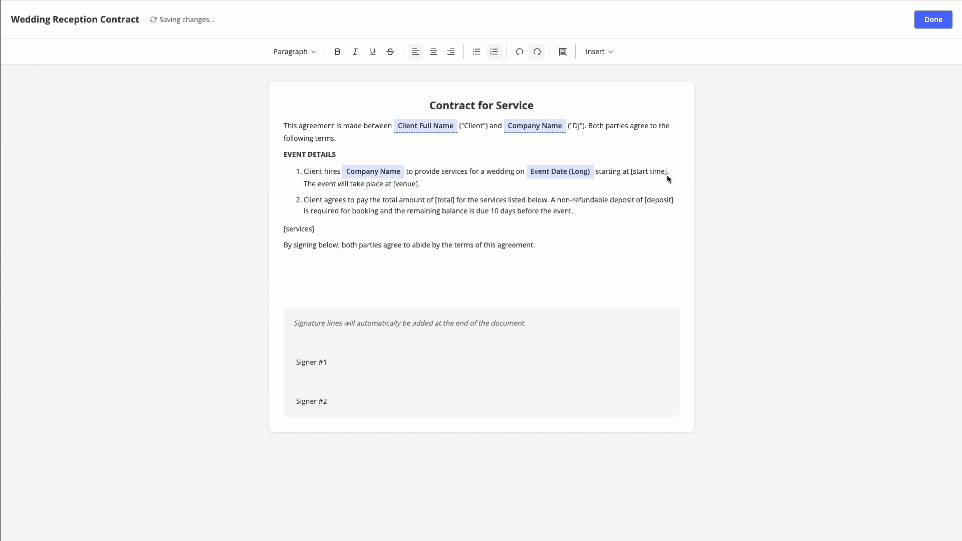
# Step: Replace the [start time] placeholder with the Event Start Time variable
pyautogui.moveTo(666, 172); pyautogui.dragTo(632, 174)
pyautogui.press('BackSpace')
pyautogui.click(598, 53)
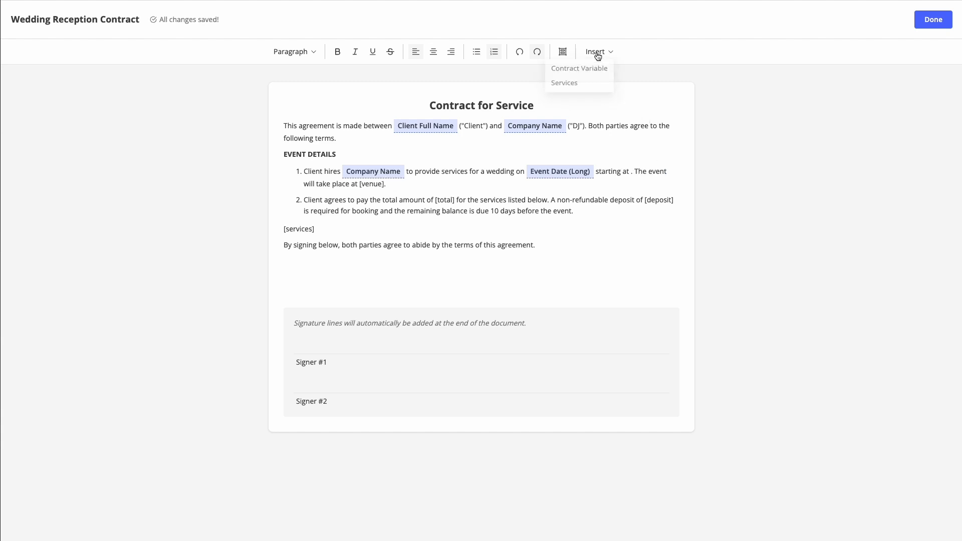
pyautogui.click(595, 68)
pyautogui.click(344, 188)
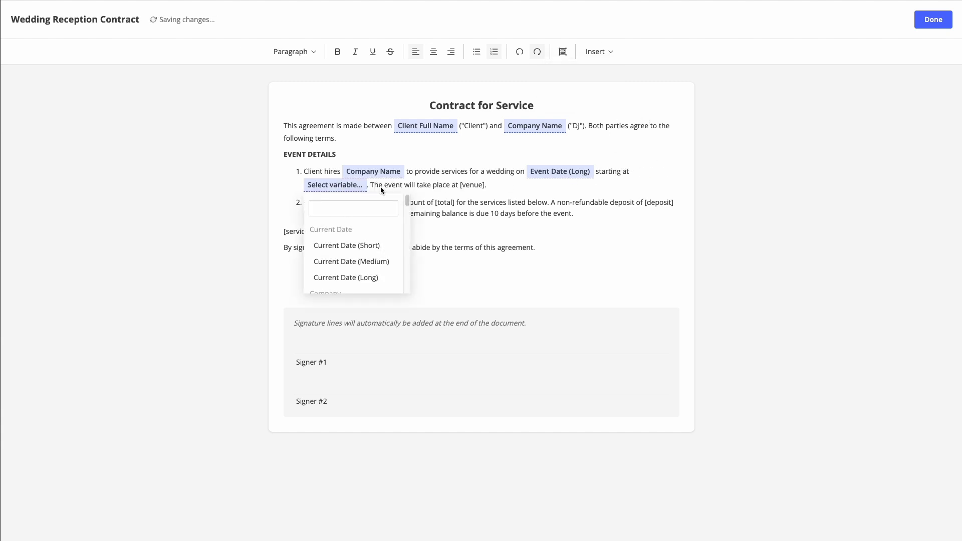
pyautogui.write('star')
pyautogui.click(359, 244)
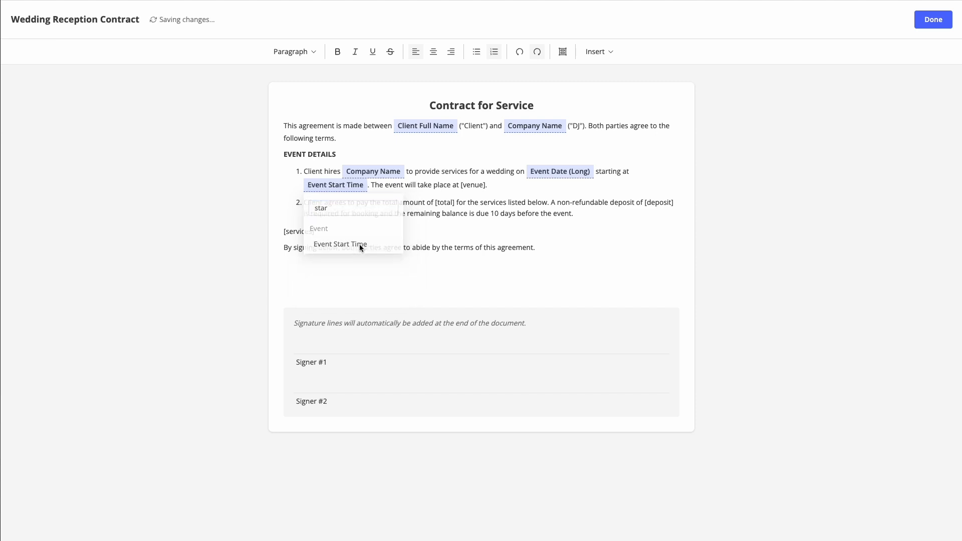
# Step: Replace [venue] with the Venue Name variable and delete the [total] placeholder
pyautogui.moveTo(484, 188); pyautogui.dragTo(462, 187)
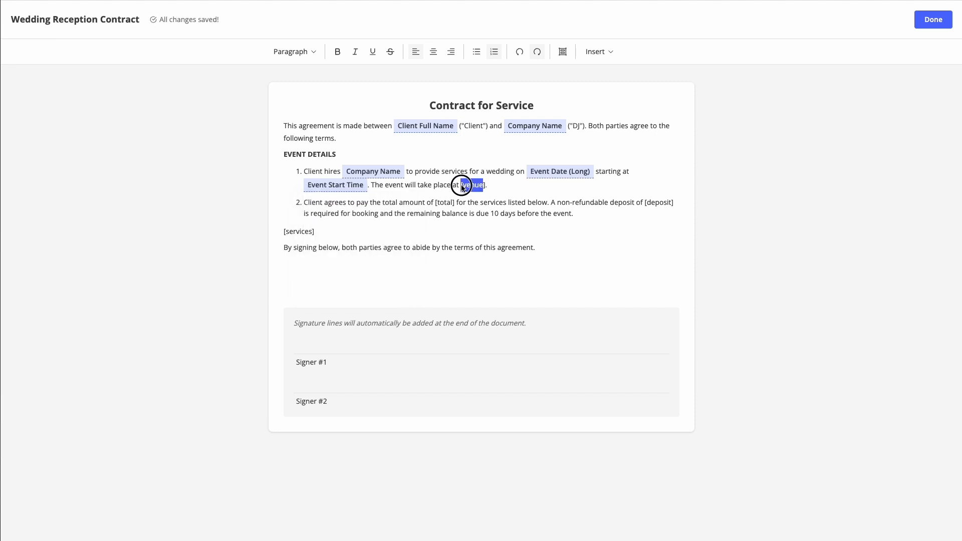
pyautogui.press('BackSpace')
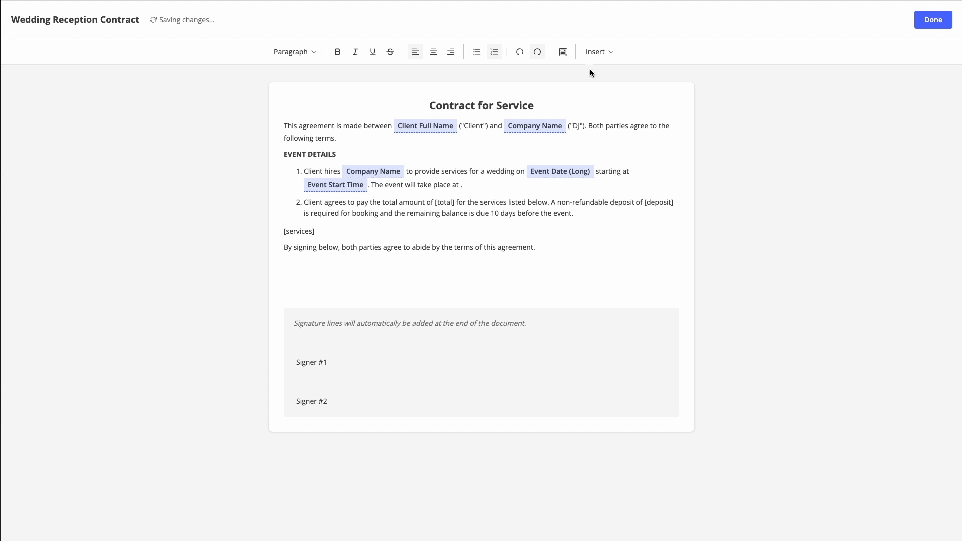
pyautogui.click(602, 52)
pyautogui.click(565, 70)
pyautogui.click(493, 186)
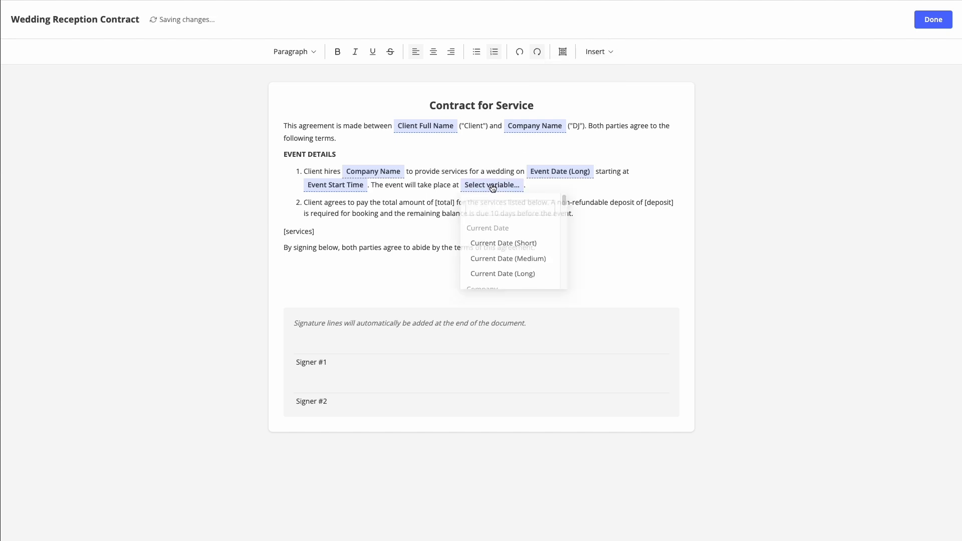
pyautogui.write('venue')
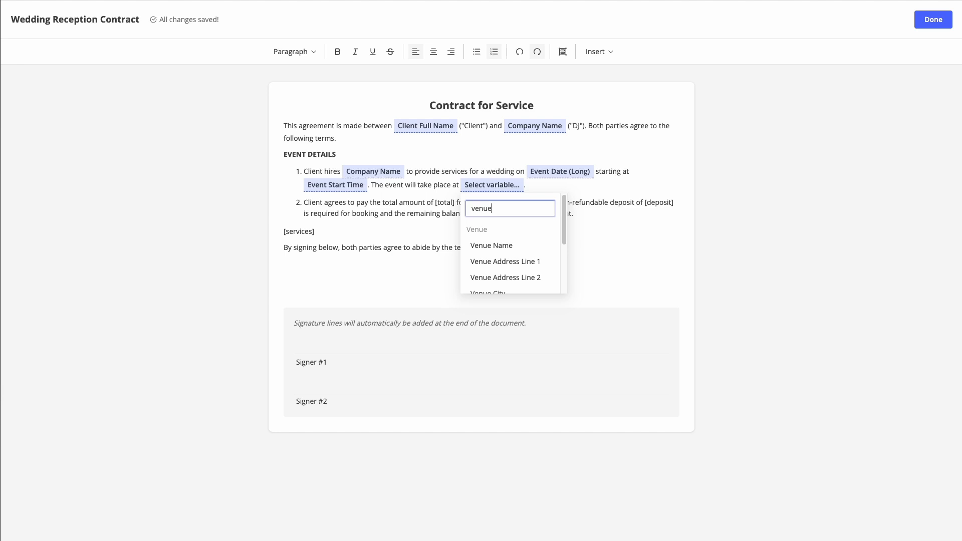
pyautogui.click(512, 248)
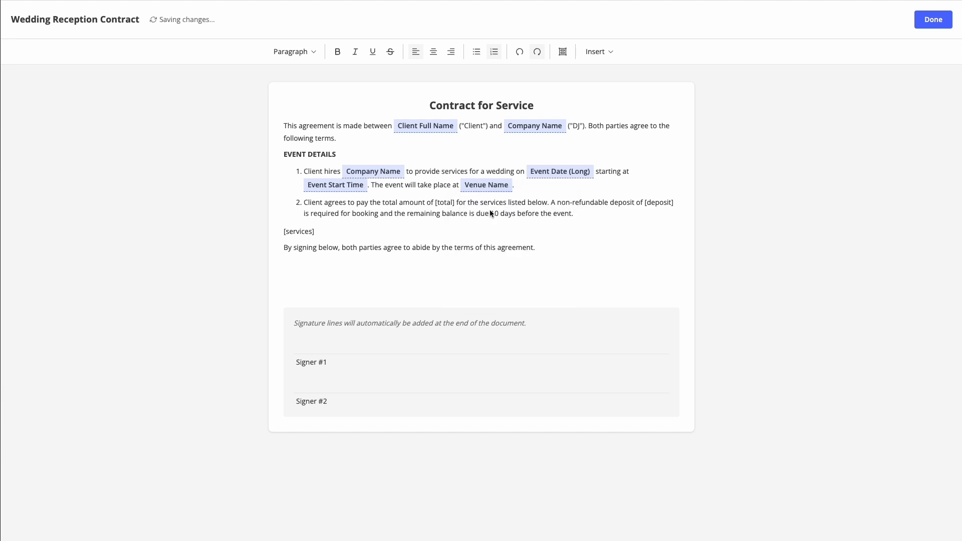
pyautogui.moveTo(455, 202); pyautogui.dragTo(436, 205)
pyautogui.press('BackSpace')
# Step: Insert the Total Price variable where the [total] placeholder was
pyautogui.click(599, 52)
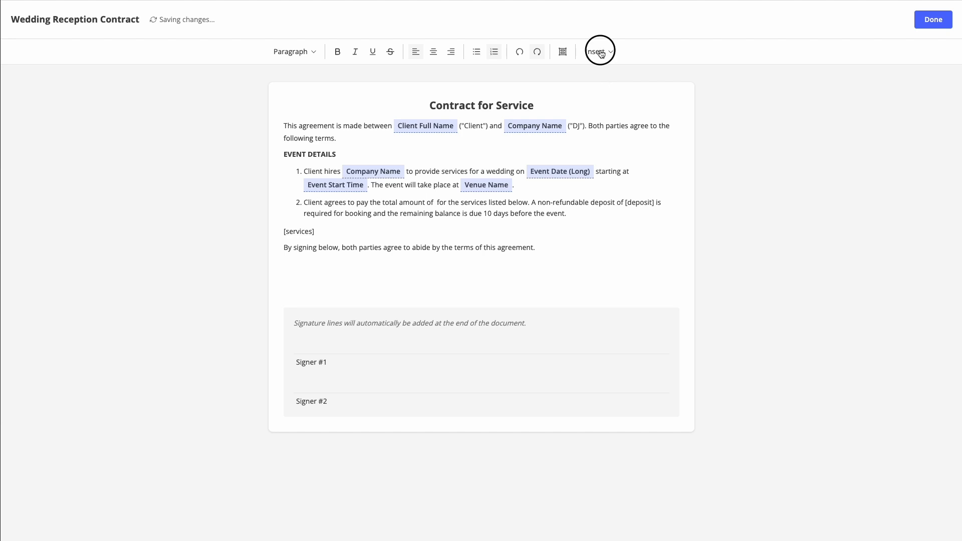
pyautogui.click(589, 69)
pyautogui.click(470, 206)
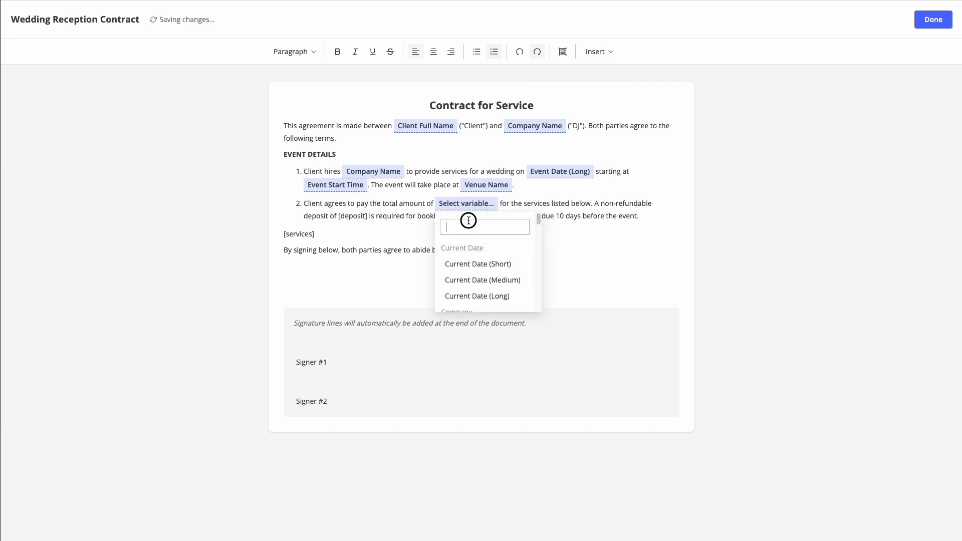
pyautogui.write('total')
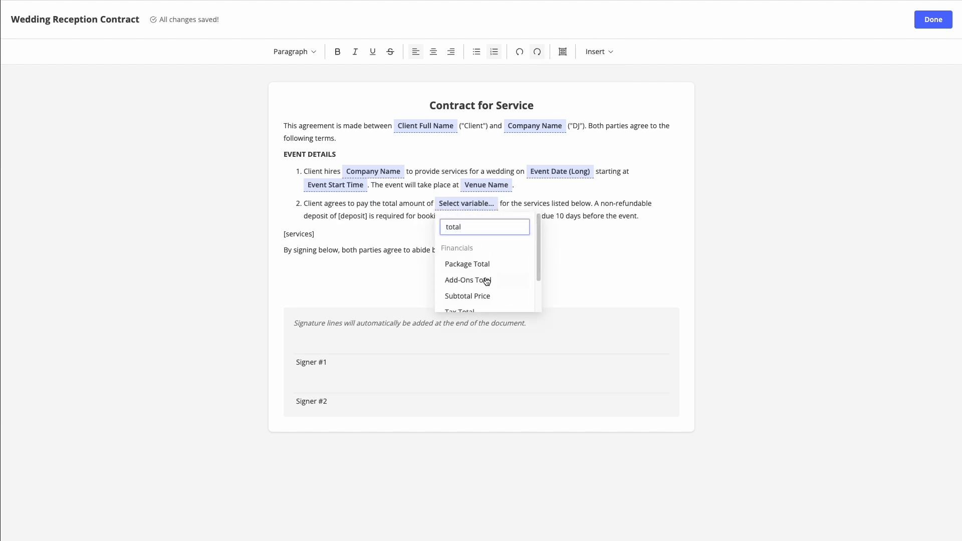
pyautogui.scroll(-2, 507, 267)
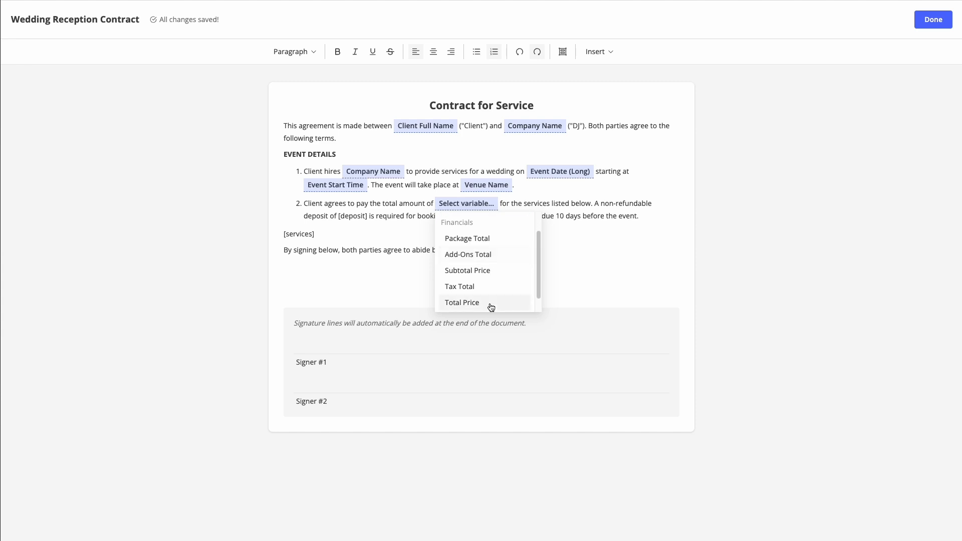
pyautogui.click(470, 301)
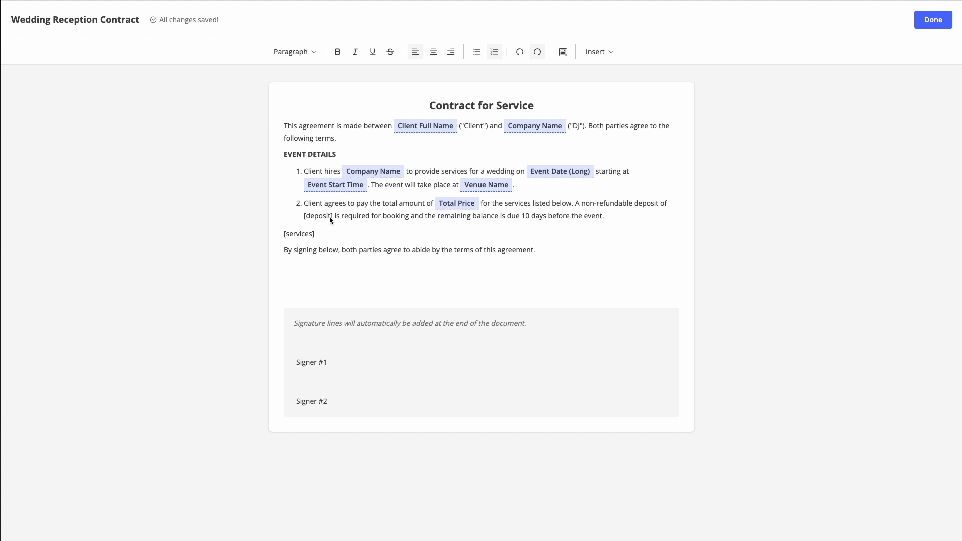
# Step: Replace the [deposit] placeholder with the Deposit Amount variable
pyautogui.moveTo(330, 217); pyautogui.dragTo(303, 217)
pyautogui.press('BackSpace')
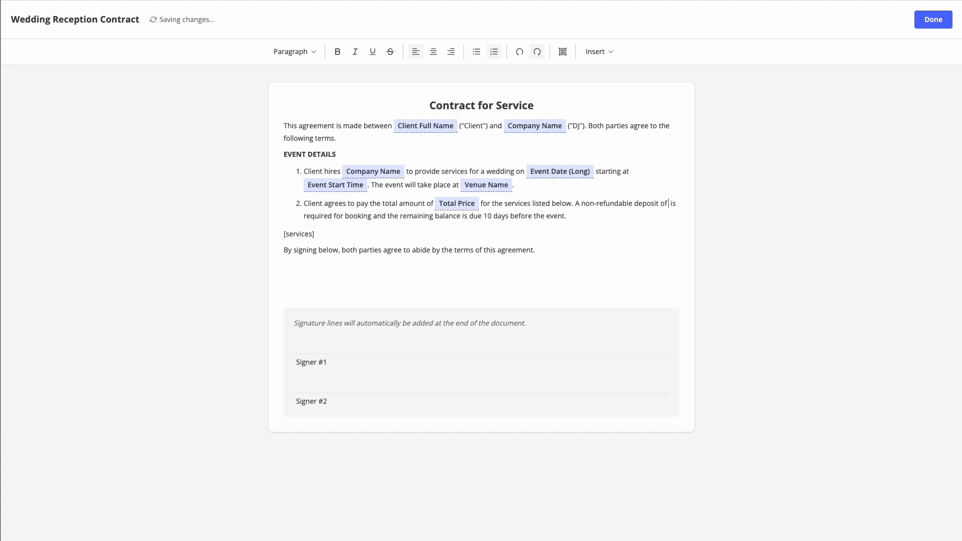
pyautogui.click(597, 52)
pyautogui.click(579, 67)
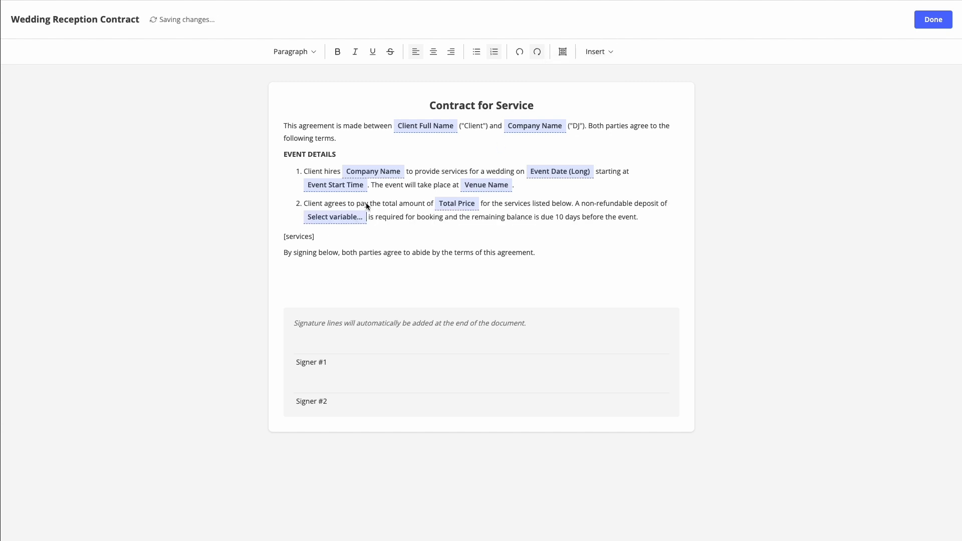
pyautogui.write('depo')
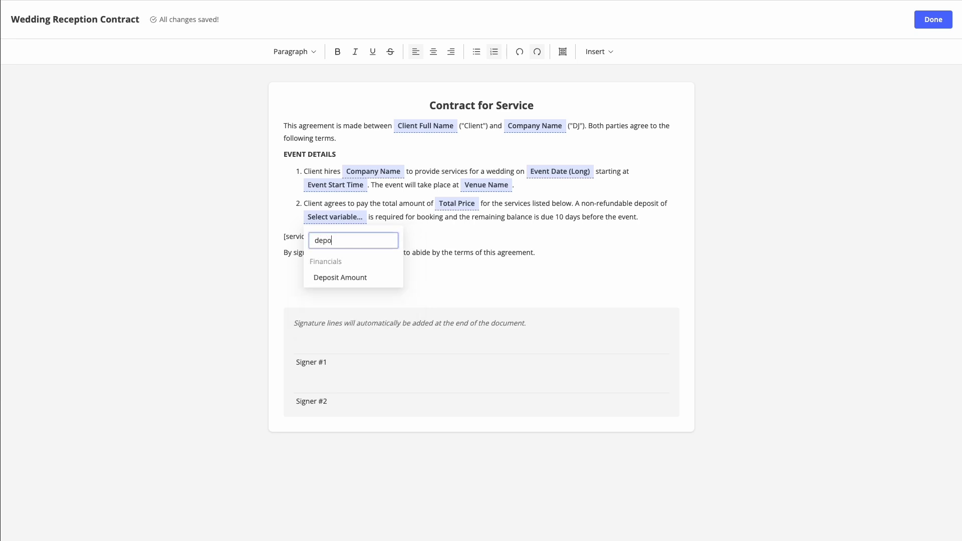
pyautogui.click(362, 277)
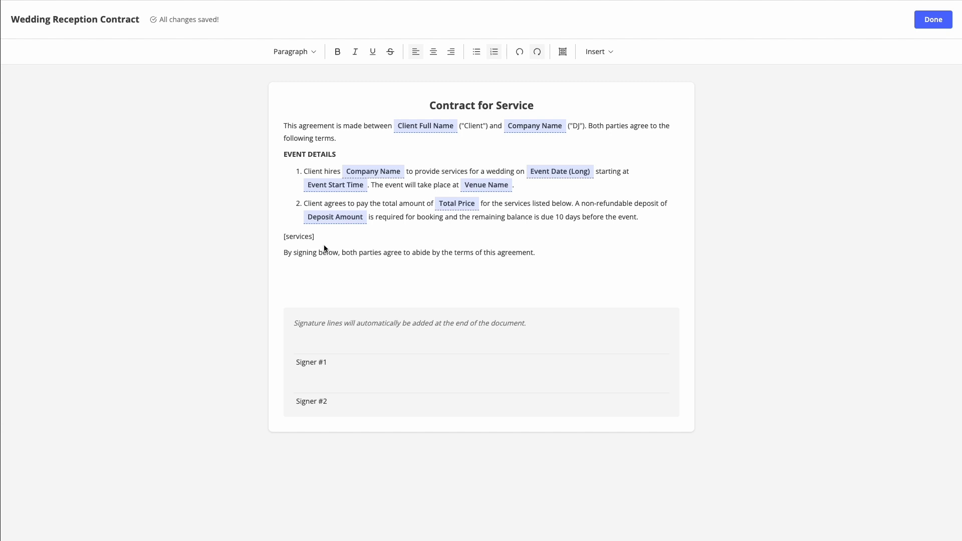
# Step: Delete [services] and insert the auto-populating Services block in its place
pyautogui.moveTo(317, 238); pyautogui.dragTo(275, 235)
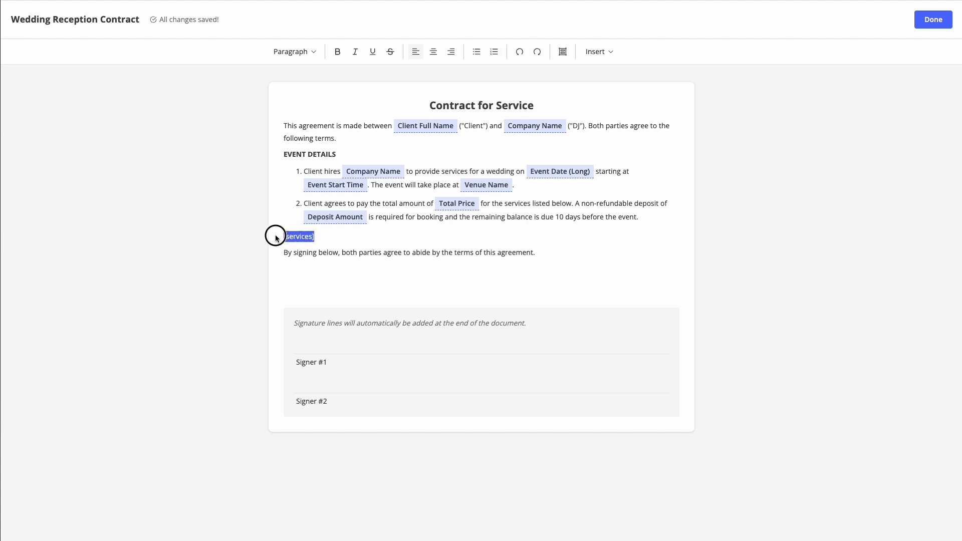
pyautogui.press('BackSpace')
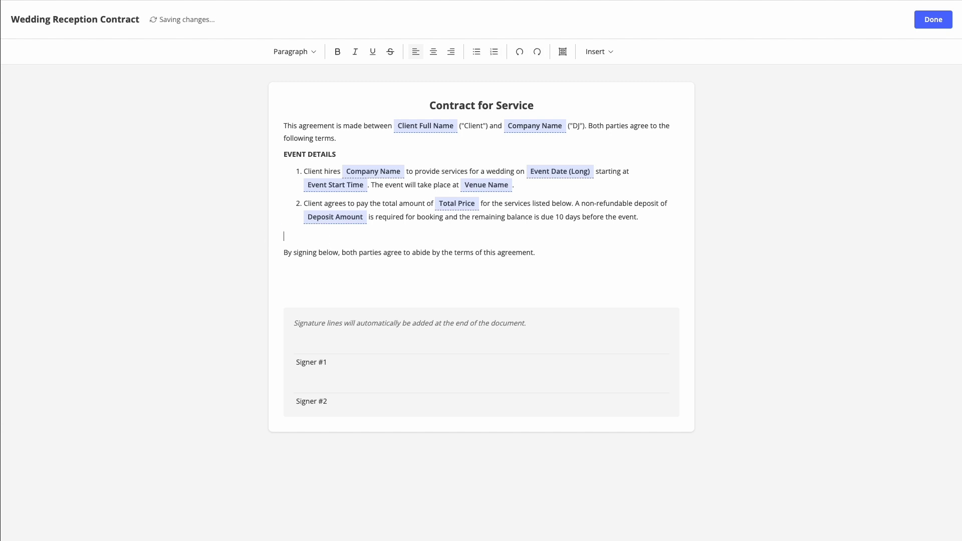
pyautogui.click(598, 53)
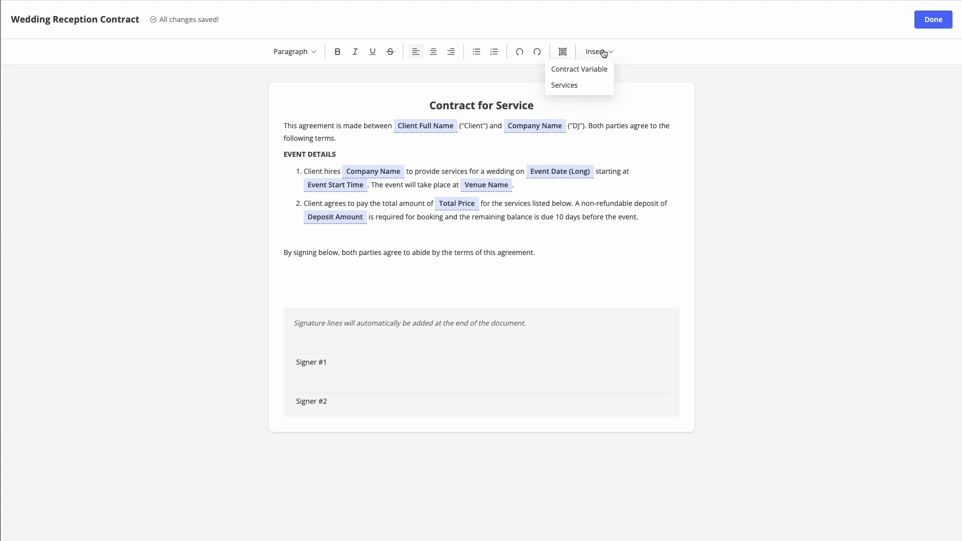
pyautogui.click(566, 86)
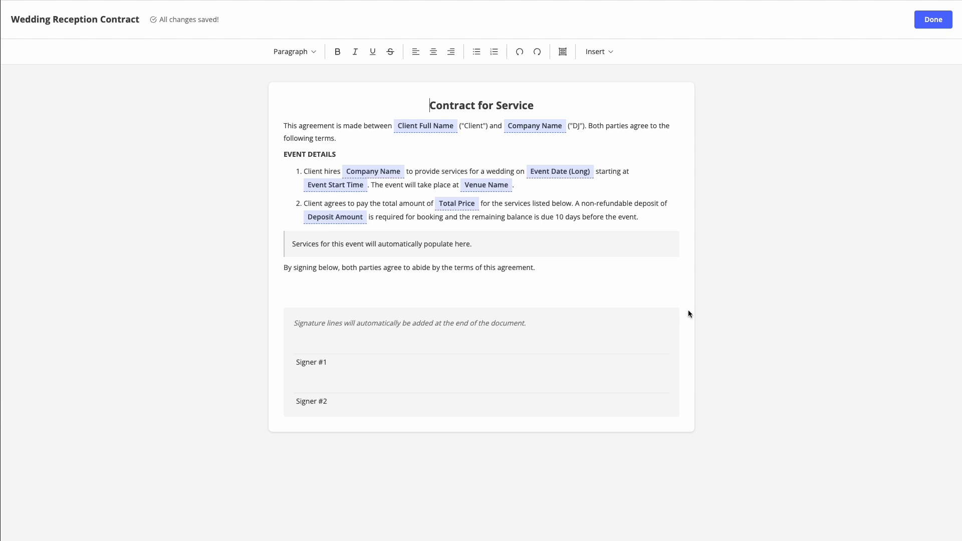
# Step: Finish the template, then open the Simmons + Smith Wedding event's Documents tab
pyautogui.click(936, 23)
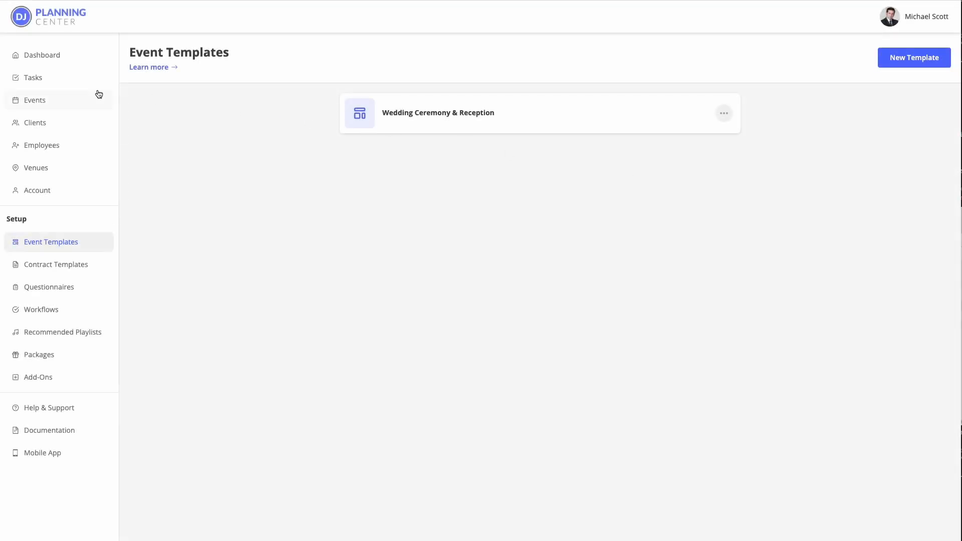
pyautogui.click(45, 97)
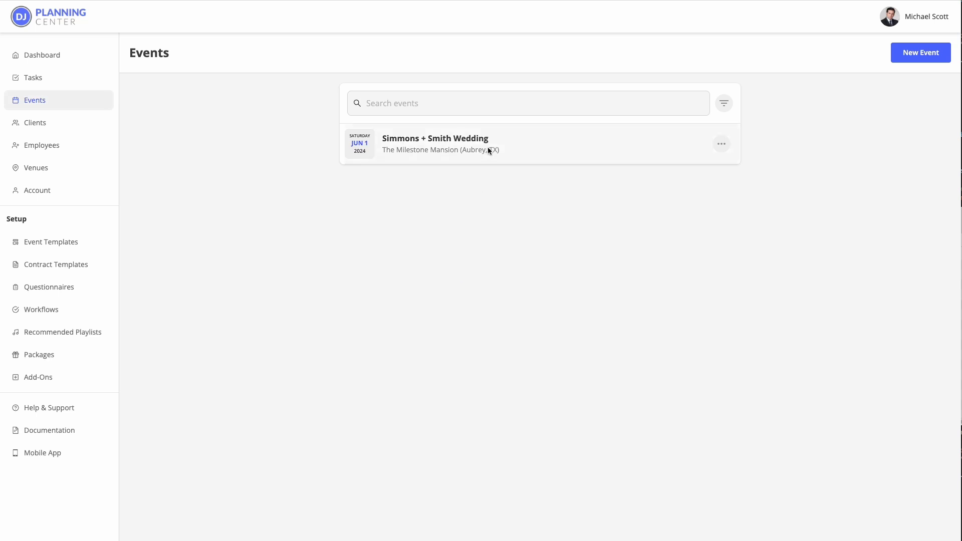
pyautogui.click(494, 147)
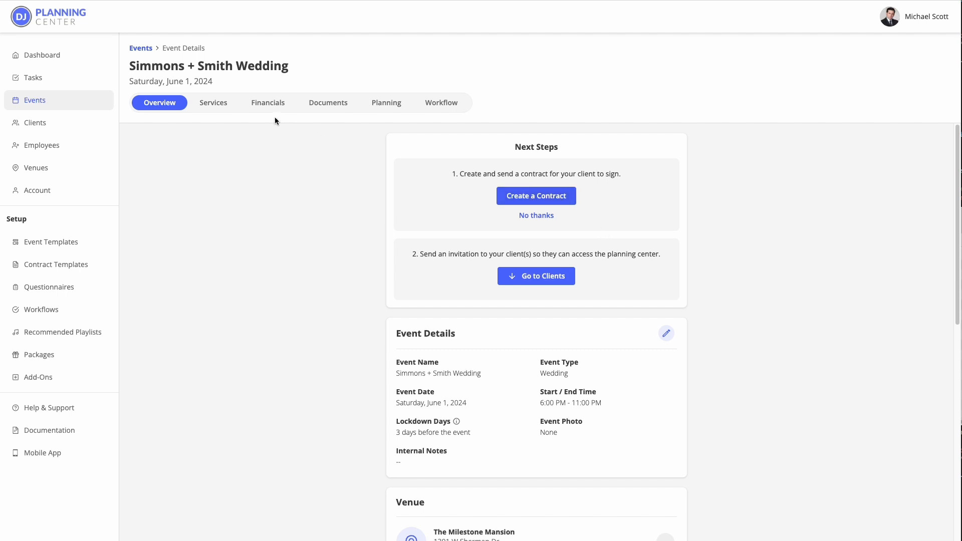
pyautogui.click(332, 103)
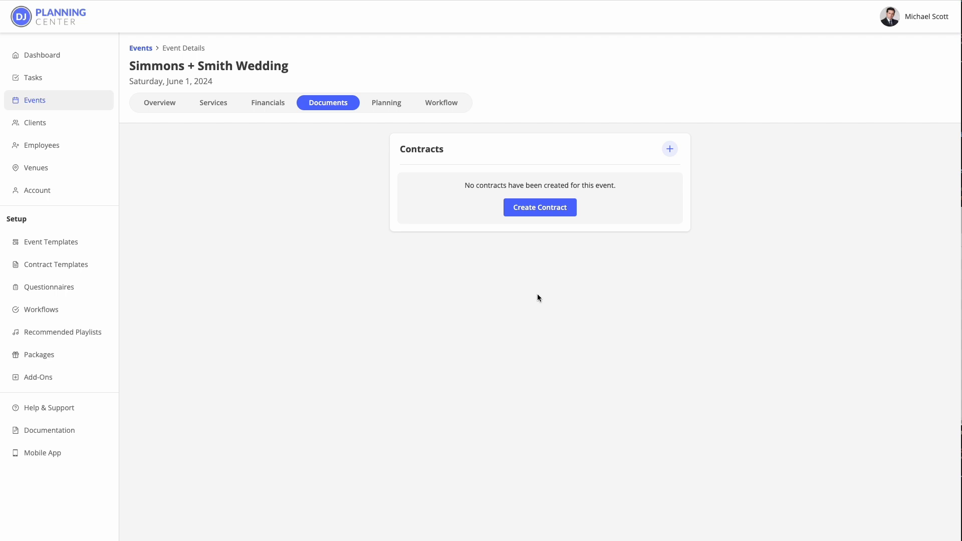
# Step: Start 'Simmons + Smith Wedding Contract' using the Wedding Reception Contract template, client as primary signer
pyautogui.click(538, 209)
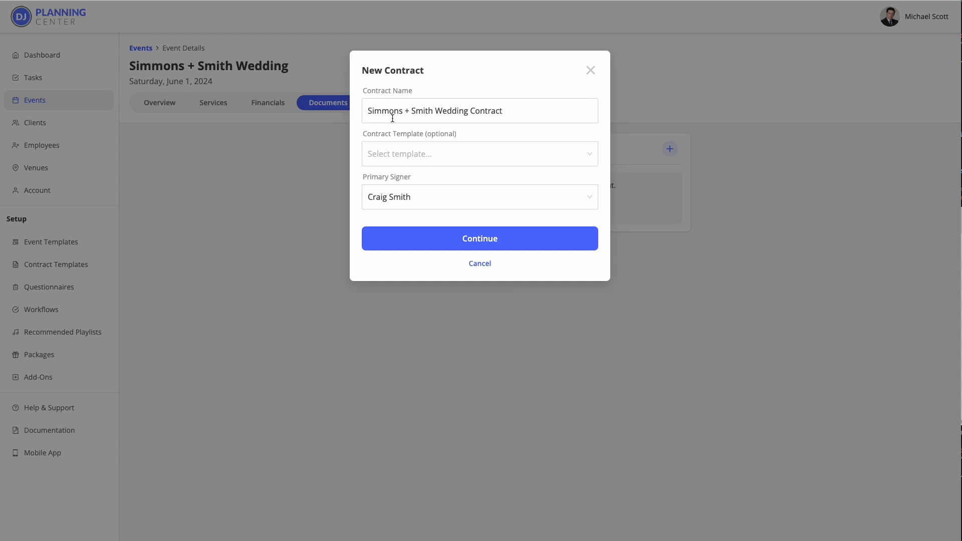
pyautogui.moveTo(510, 114); pyautogui.dragTo(353, 108)
pyautogui.click(527, 113)
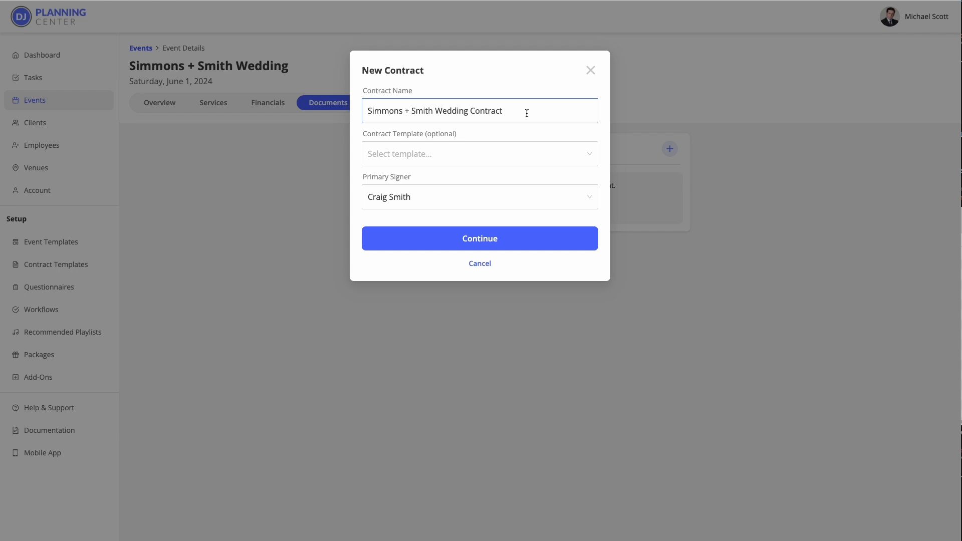
pyautogui.click(438, 155)
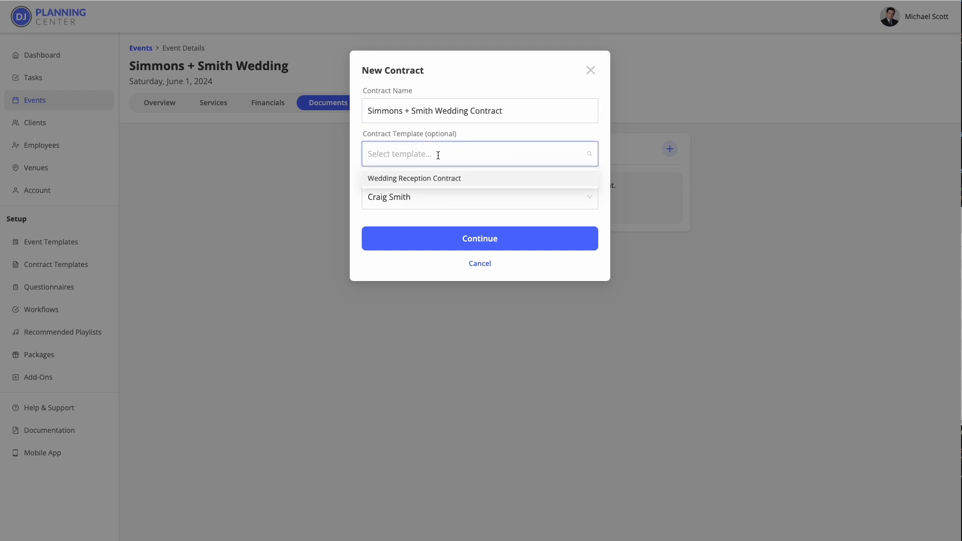
pyautogui.click(453, 184)
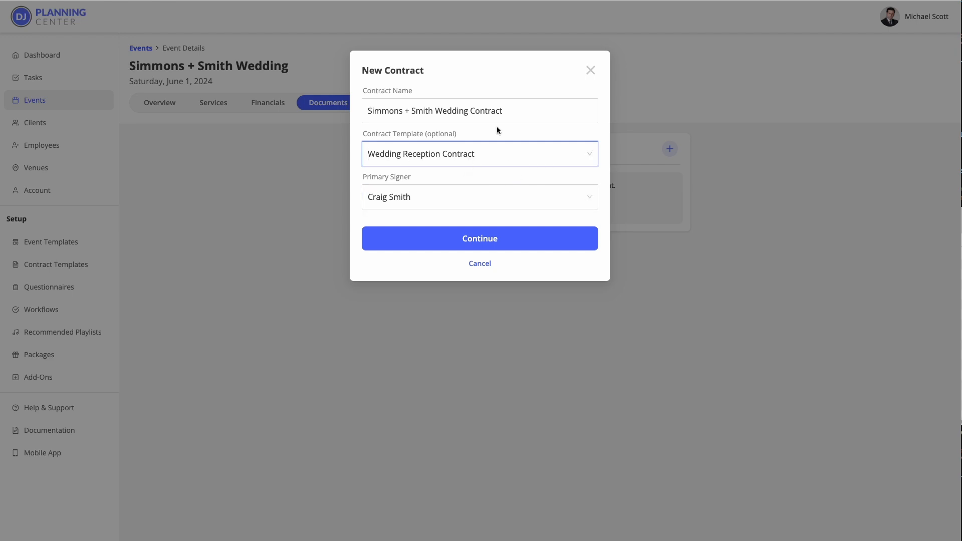
pyautogui.click(492, 199)
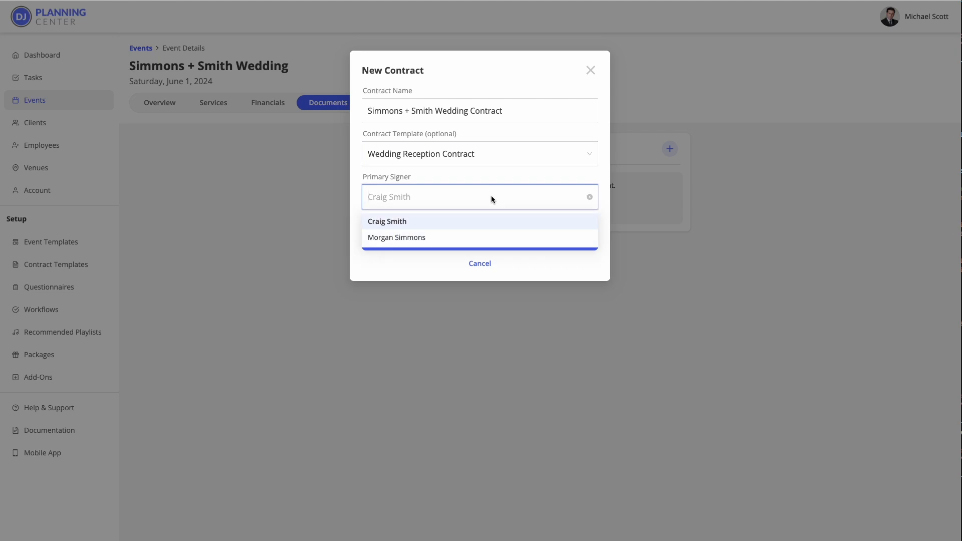
pyautogui.click(484, 223)
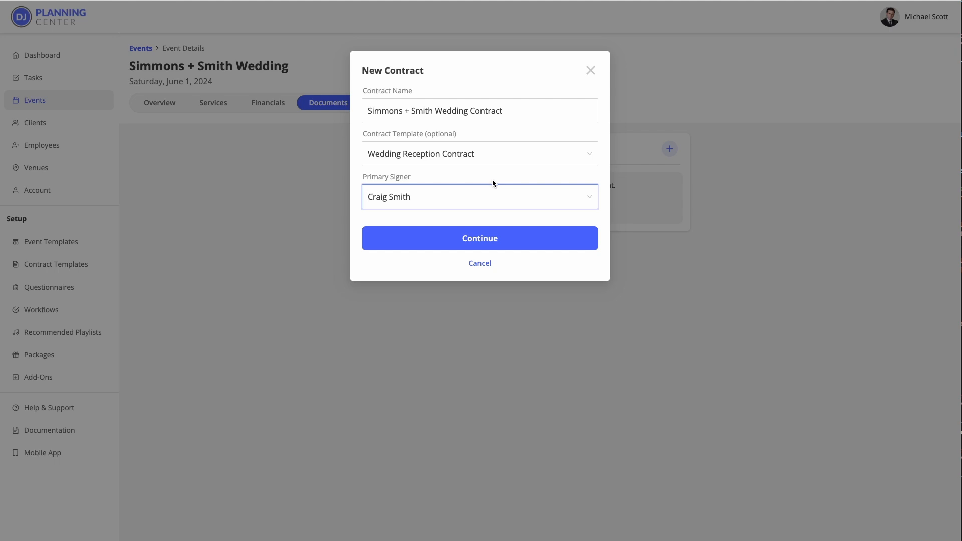
# Step: Create the contract draft, then cancel a reapplication of the Wedding Reception Contract template
pyautogui.click(485, 242)
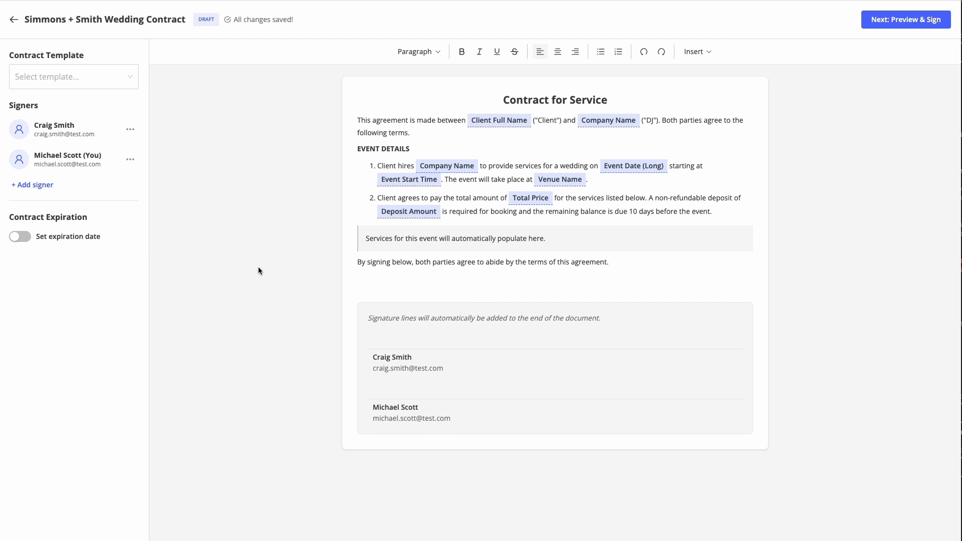
pyautogui.click(82, 78)
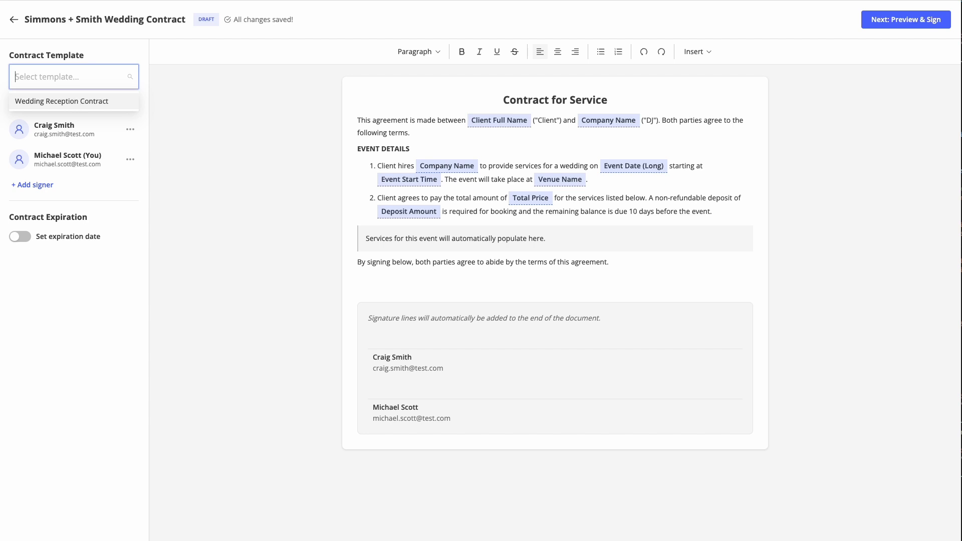
pyautogui.click(80, 101)
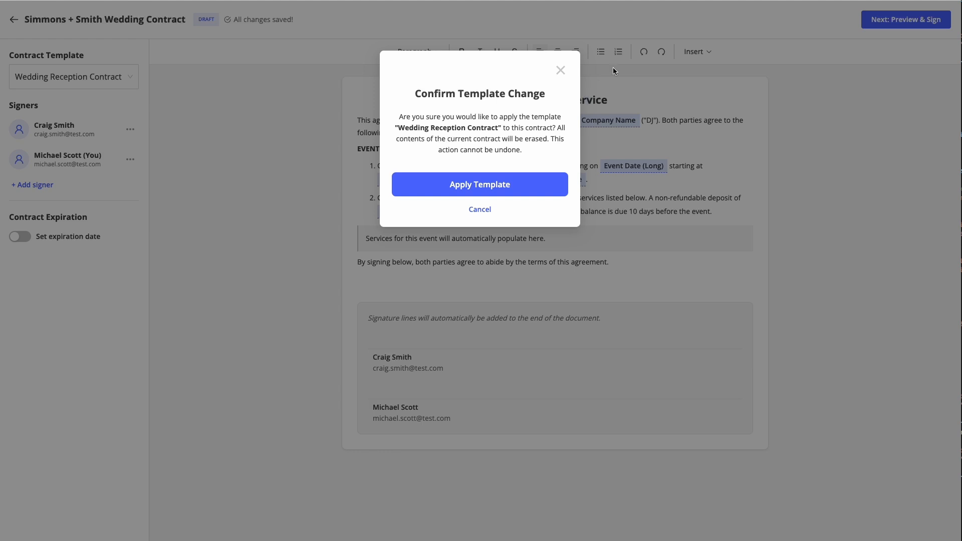
pyautogui.click(561, 70)
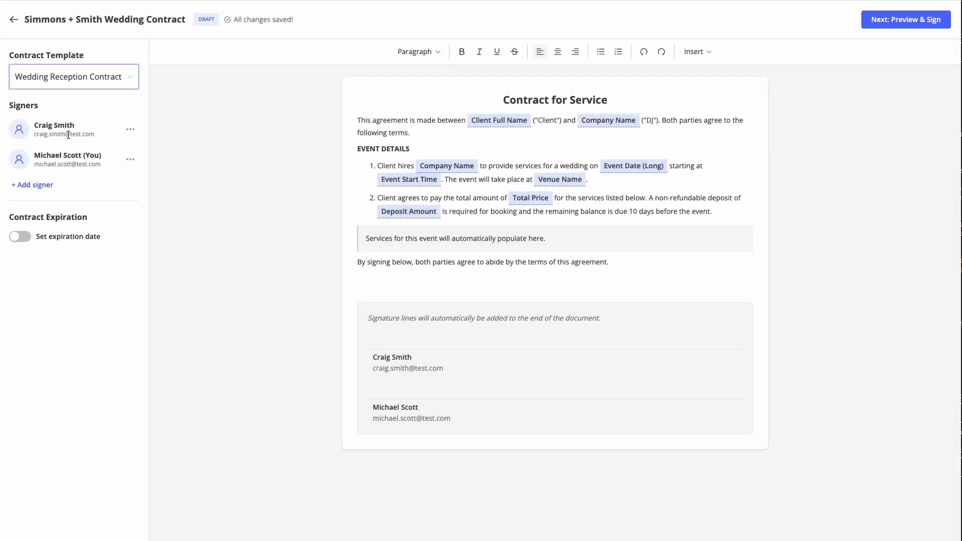
# Step: Abandon adding a third signer and leave the contract expiration date switched off
pyautogui.click(128, 128)
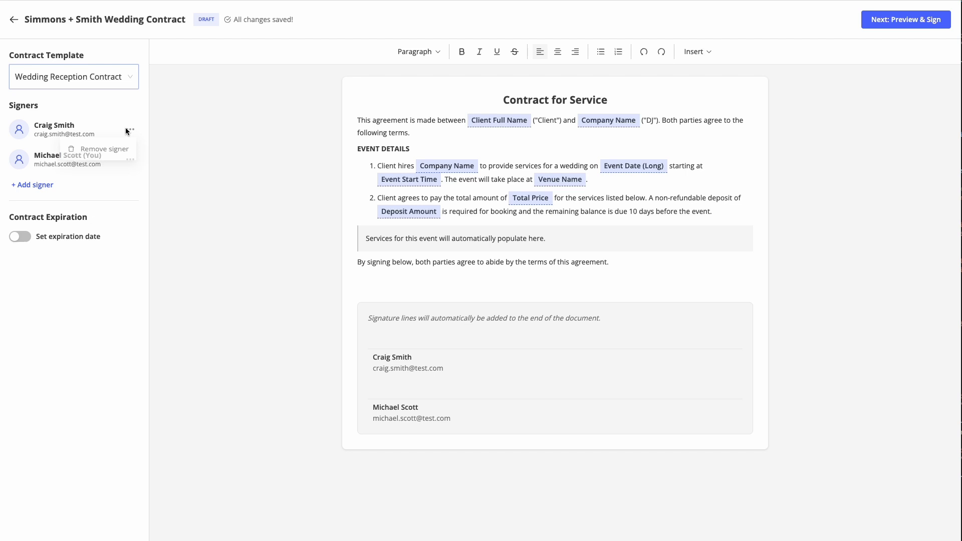
pyautogui.click(174, 150)
pyautogui.click(35, 186)
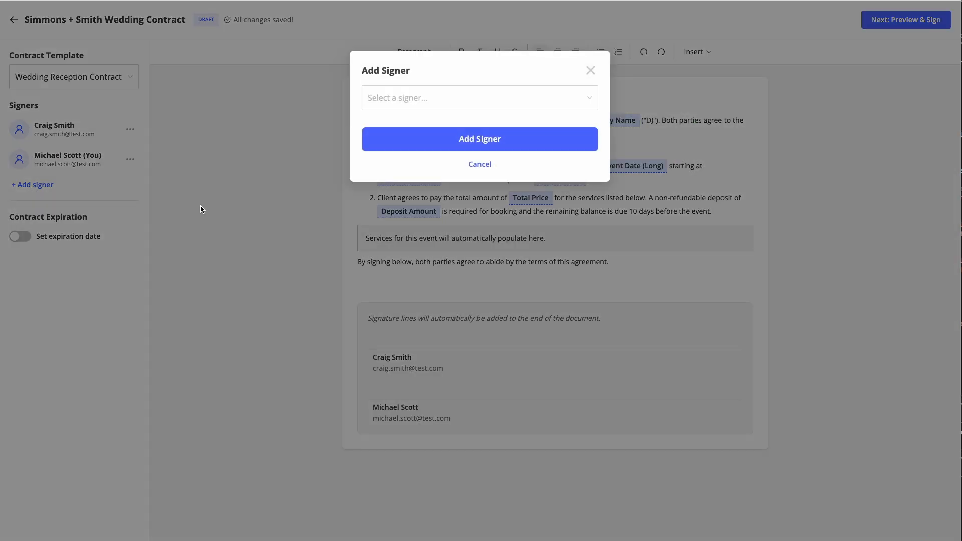
pyautogui.click(443, 102)
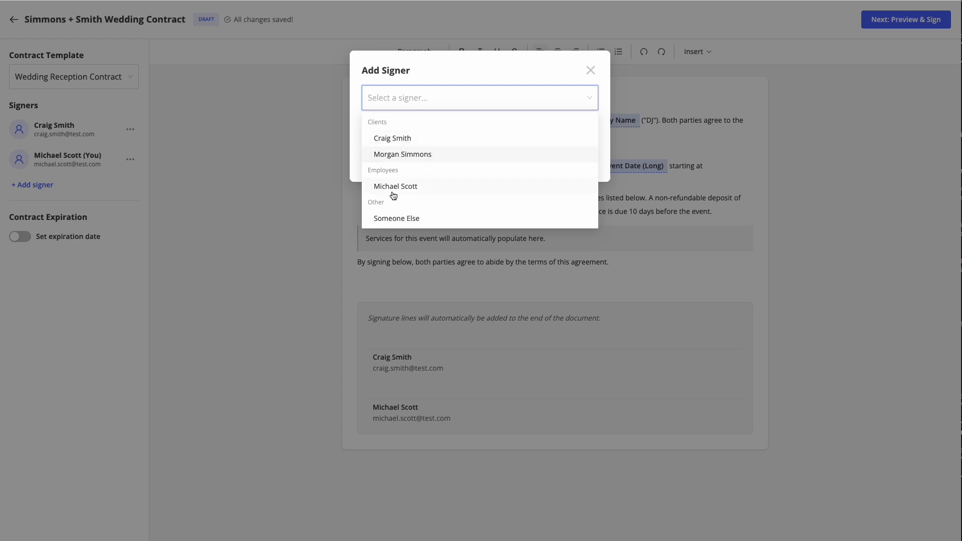
pyautogui.click(399, 220)
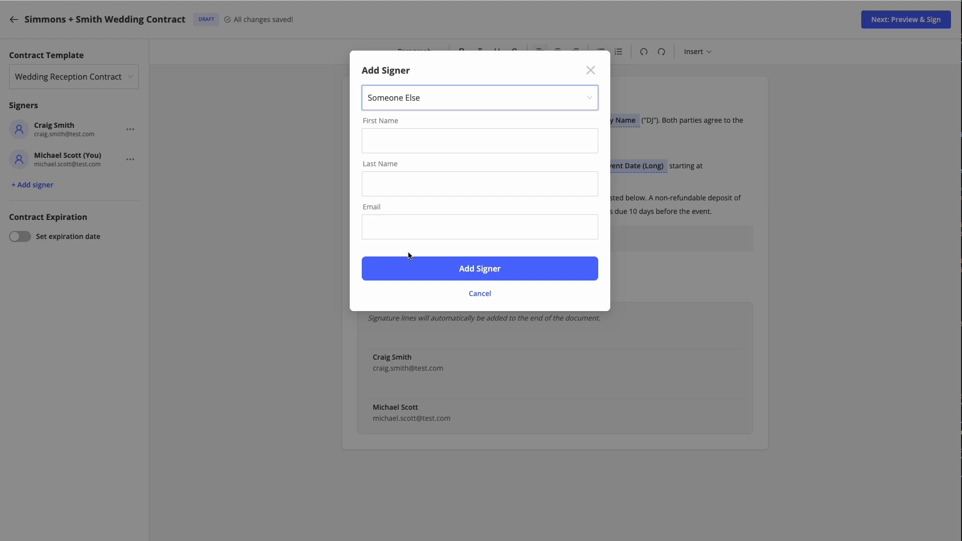
pyautogui.click(591, 70)
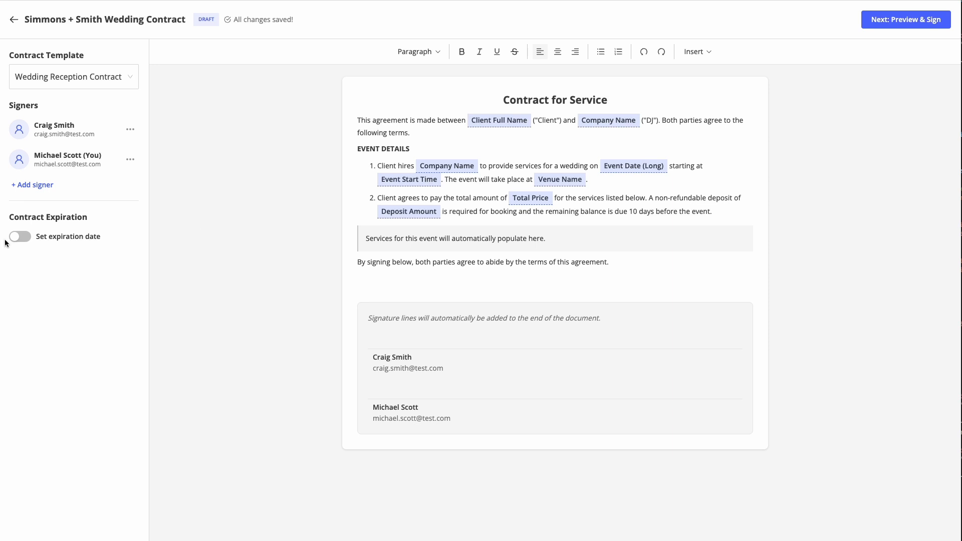
pyautogui.click(21, 238)
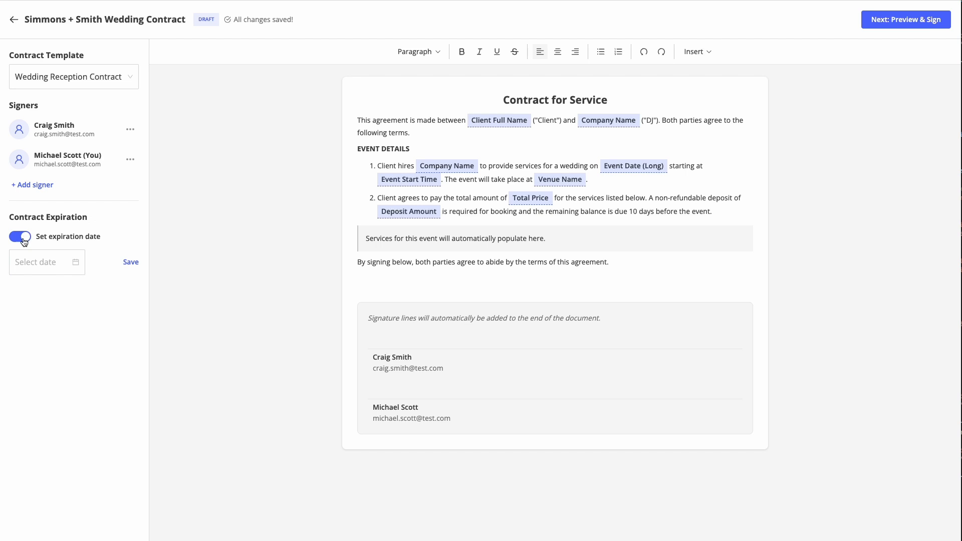
pyautogui.click(23, 238)
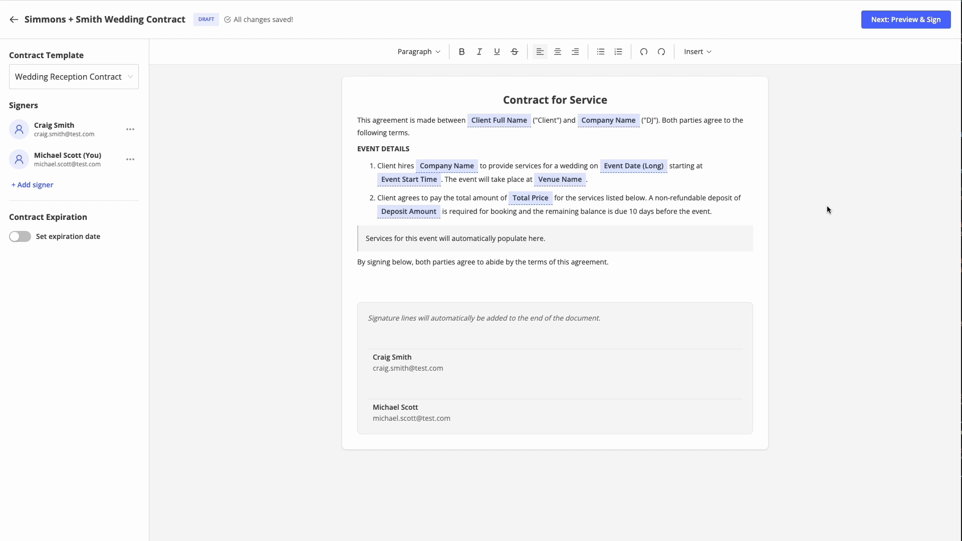
# Step: Preview the contract showing The Milestone Mansion, June 1, 2024 and $2,600.00 total
pyautogui.click(901, 21)
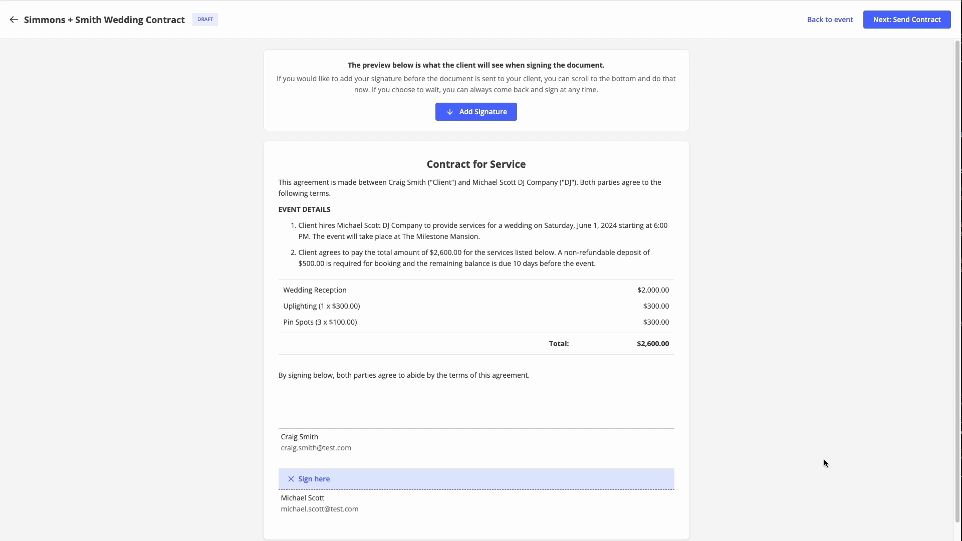
# Step: Sign the contract as the DJ with the DJ's full name and the legal-consent box ticked
pyautogui.click(310, 481)
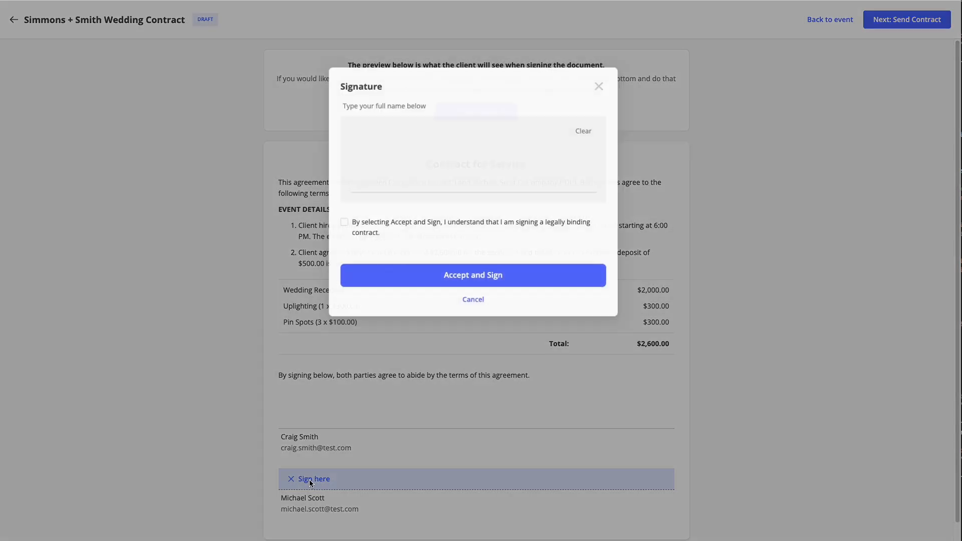
pyautogui.click(376, 174)
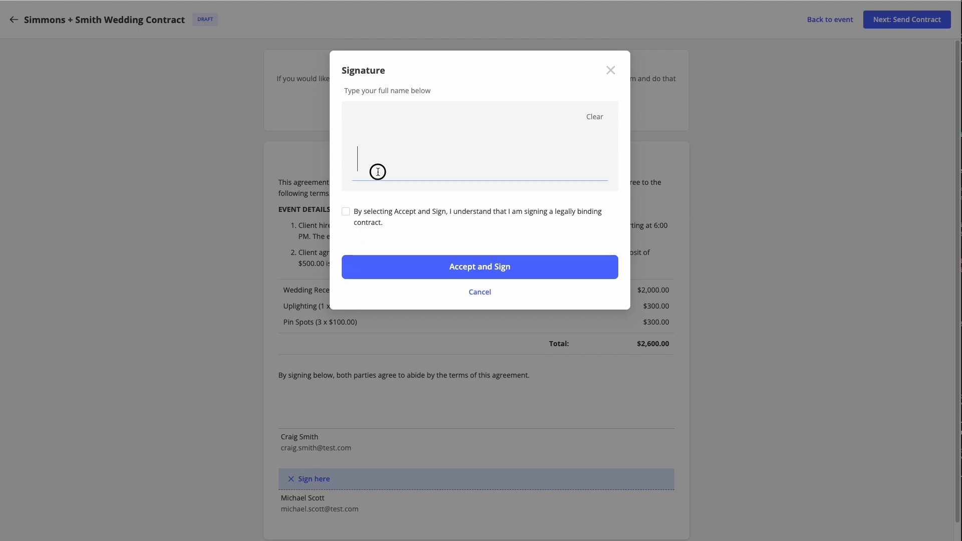
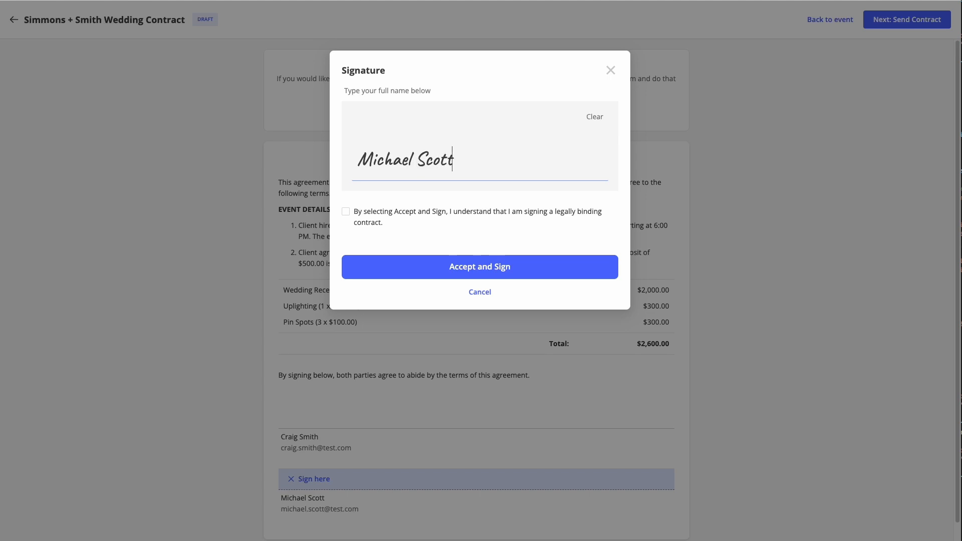
pyautogui.click(353, 214)
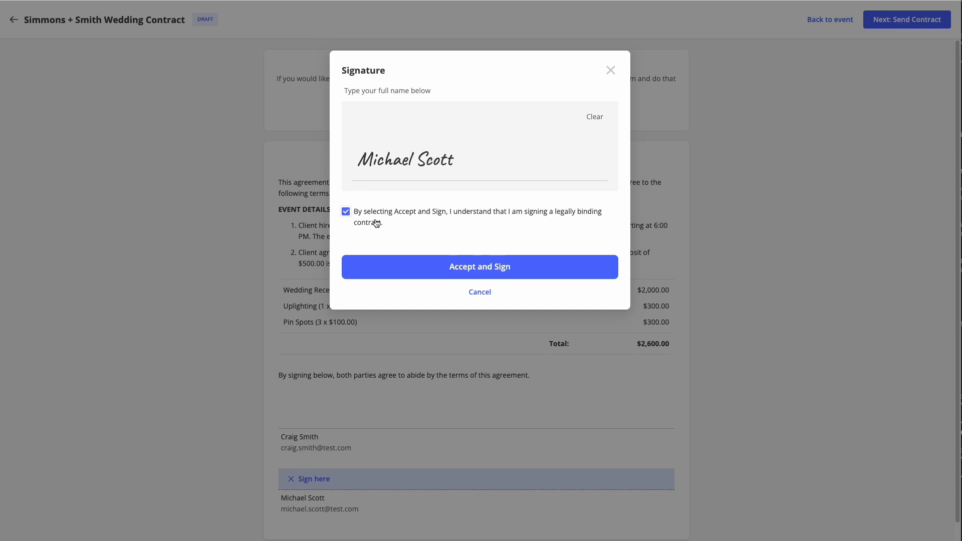
pyautogui.click(497, 266)
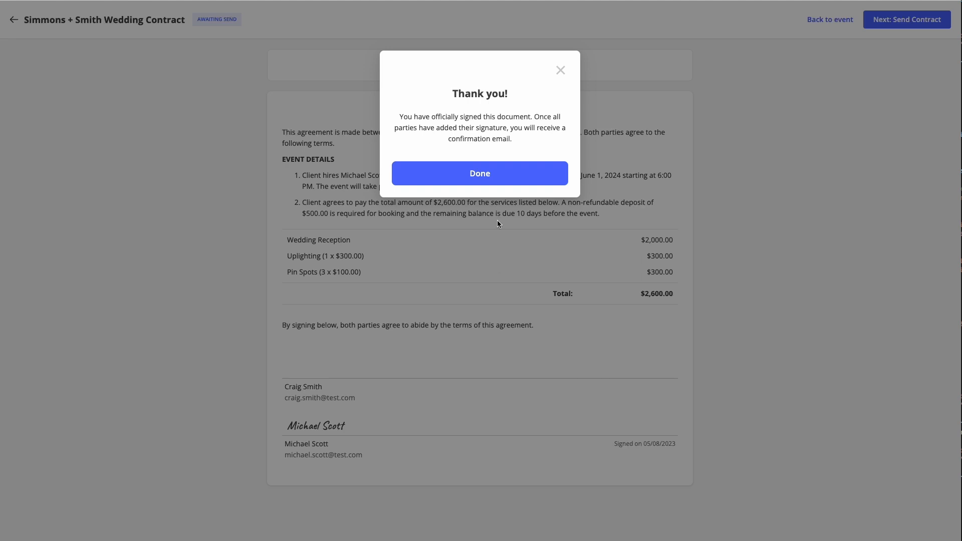
pyautogui.click(499, 173)
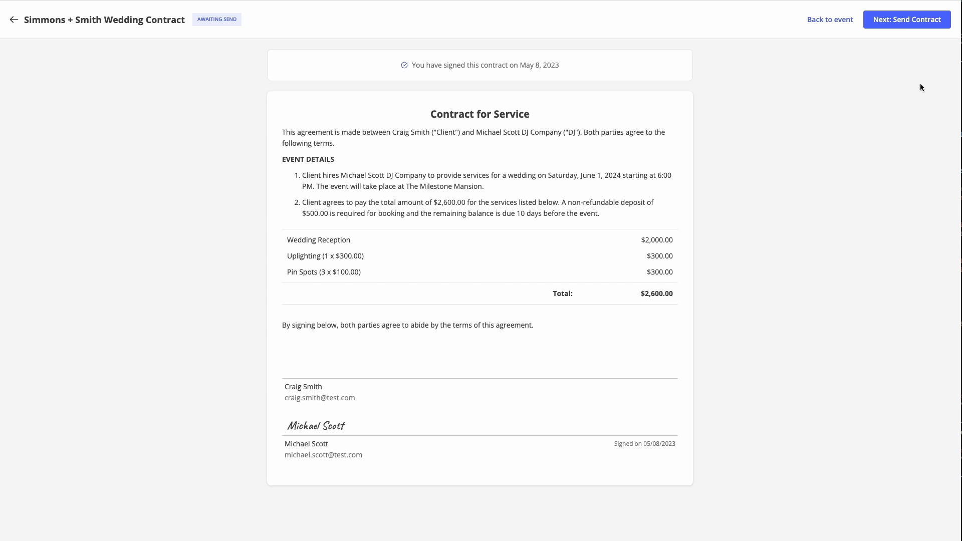
# Step: Open the send-contract email, review its subject and message, and show each signer's signing link
pyautogui.click(910, 21)
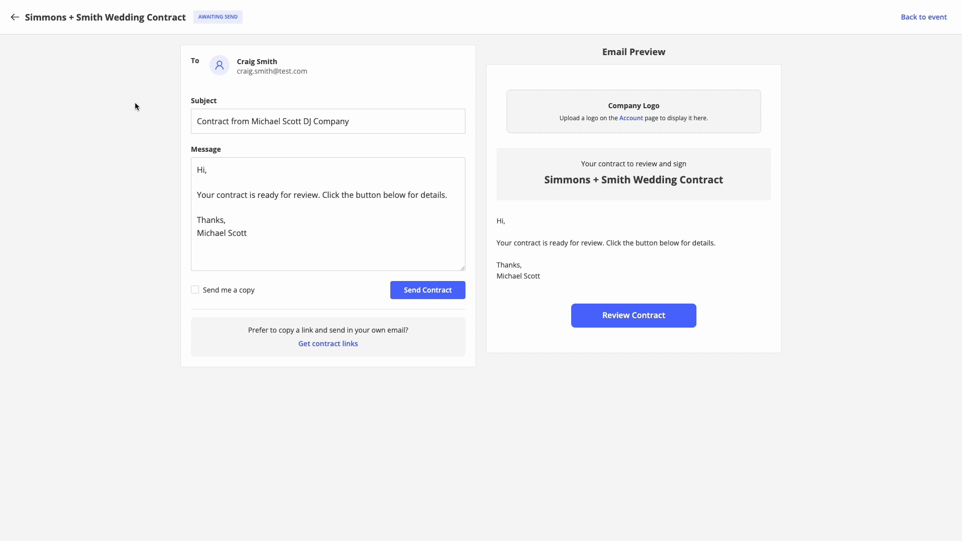
pyautogui.moveTo(376, 120); pyautogui.dragTo(183, 118)
pyautogui.click(312, 195)
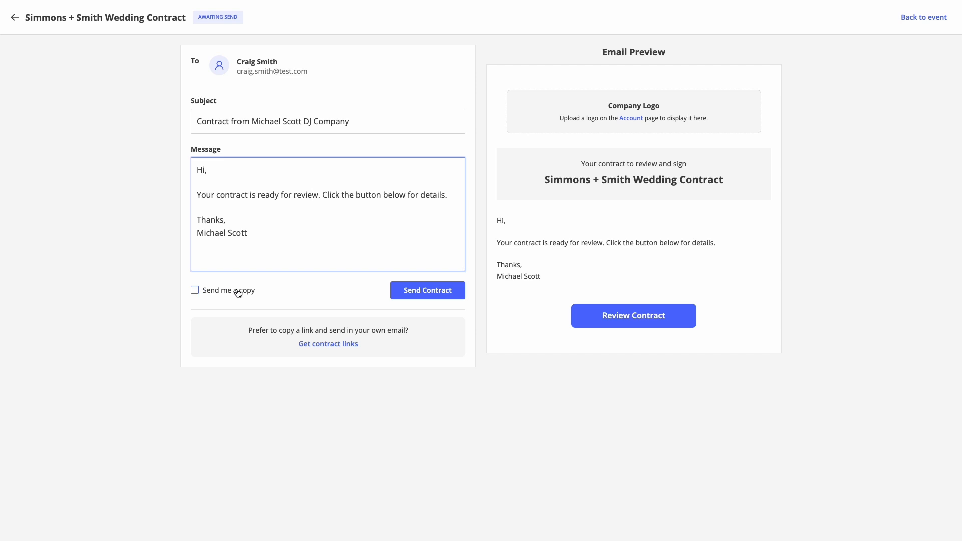
pyautogui.click(327, 344)
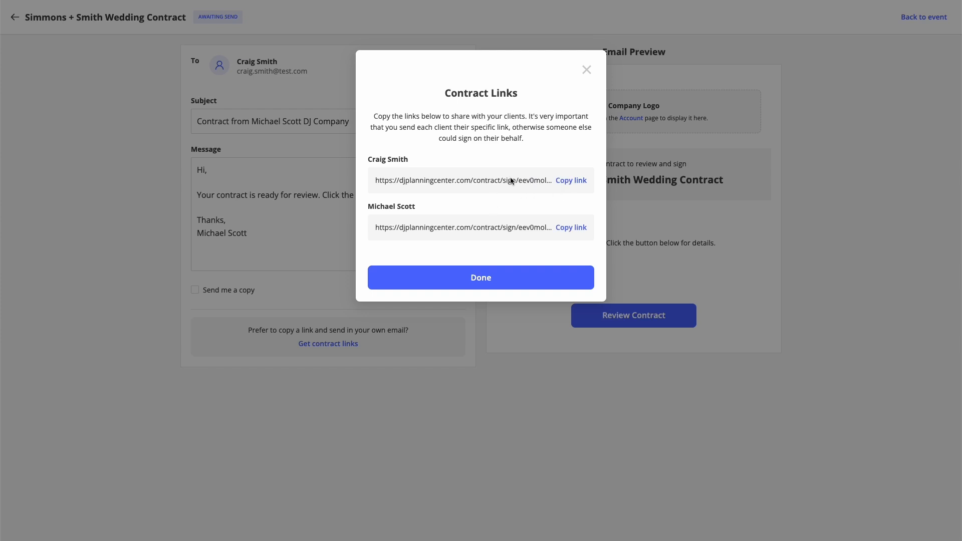
# Step: Close the contract links list and email the contract to the client
pyautogui.click(587, 70)
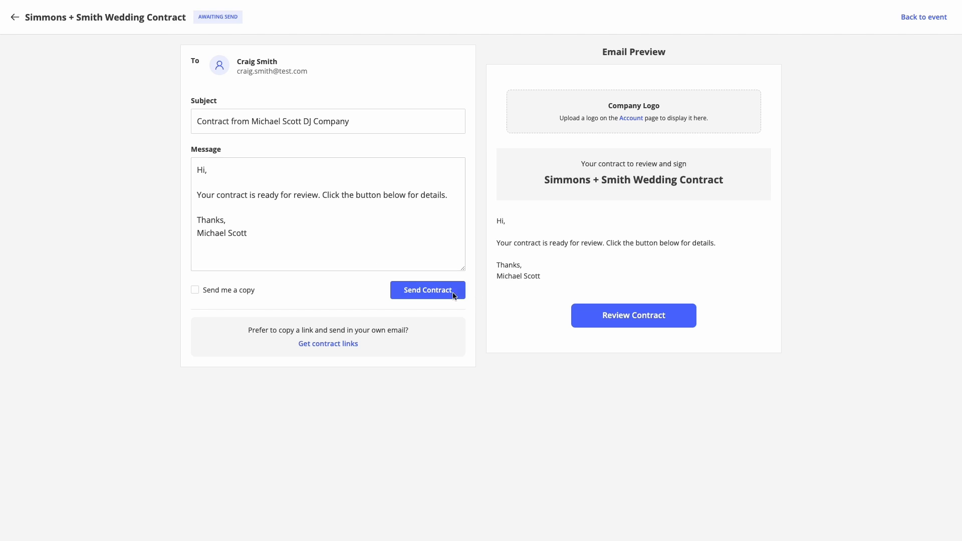
pyautogui.click(436, 294)
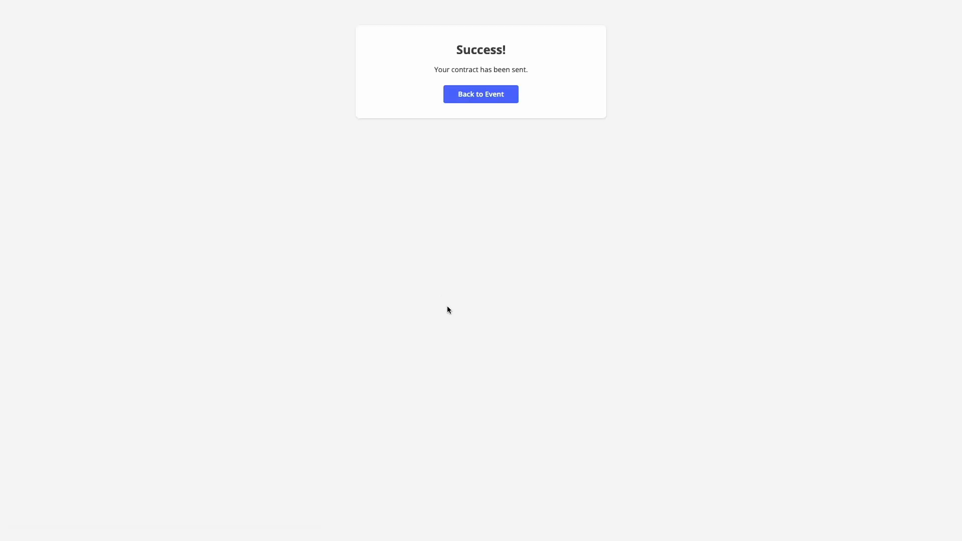
# Step: Back on the event, sign as the client with their full name and legal consent
pyautogui.click(500, 97)
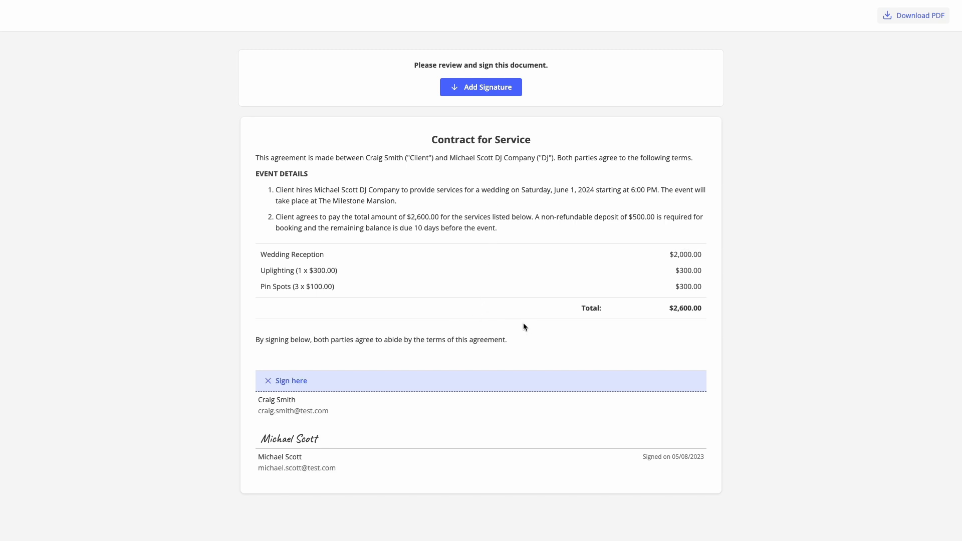
pyautogui.click(292, 381)
pyautogui.click(421, 150)
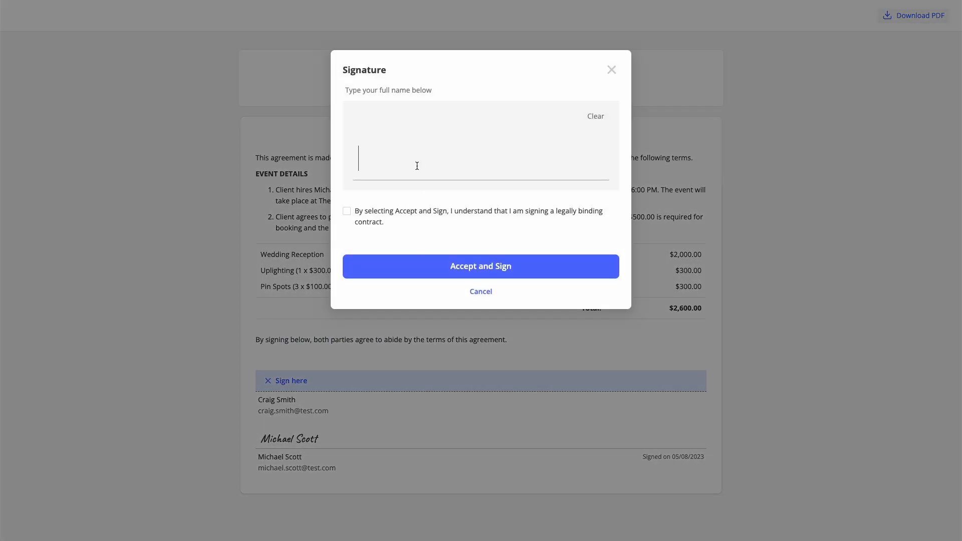
pyautogui.click(360, 219)
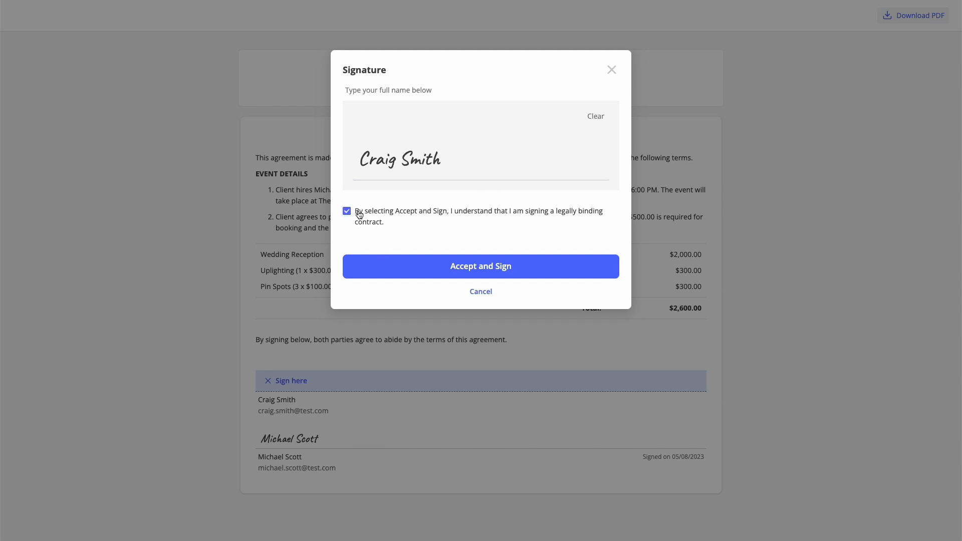
pyautogui.click(491, 270)
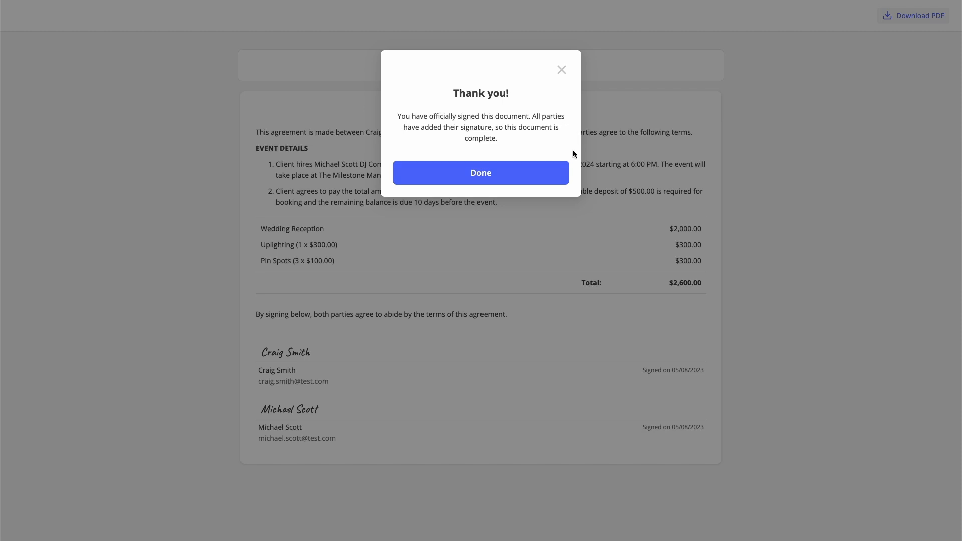
# Step: Dismiss the thank-you message and download a PDF copy of the fully signed contract
pyautogui.click(481, 172)
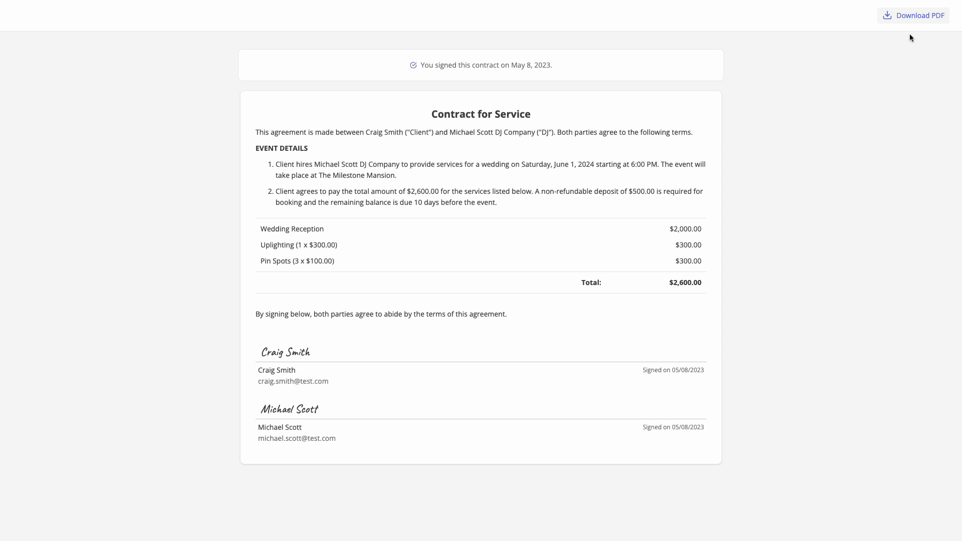
pyautogui.click(915, 17)
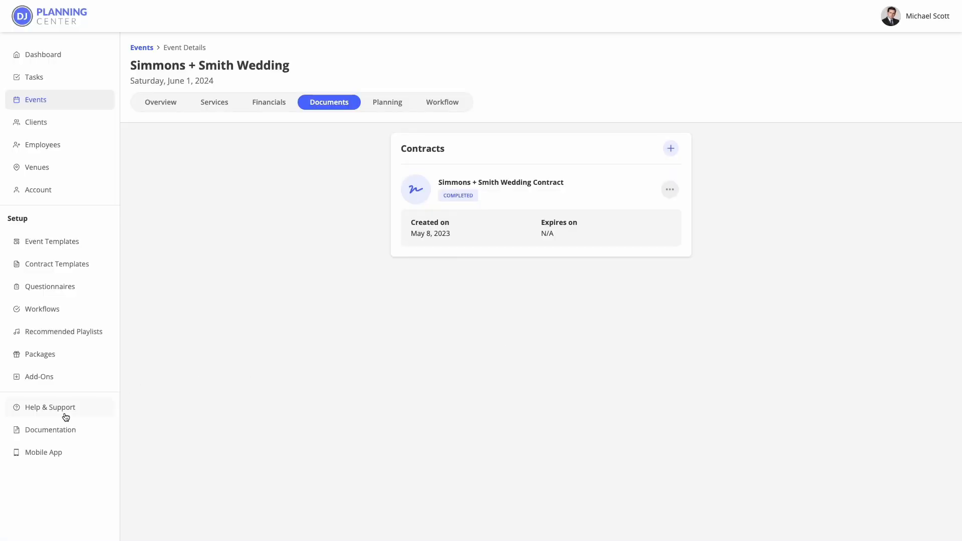
# Step: Open the Contracts guide in Documentation and scroll down to Contract Statuses
pyautogui.click(51, 435)
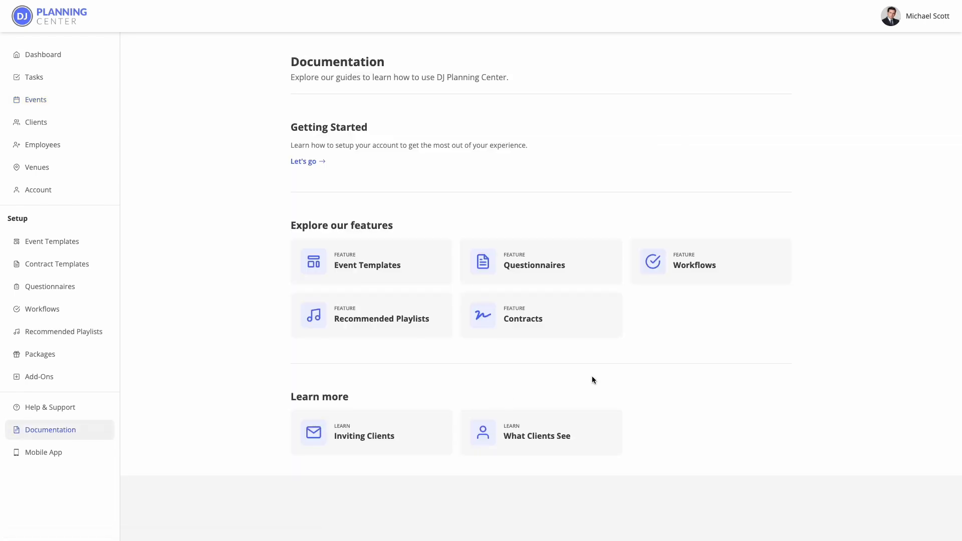
pyautogui.click(546, 318)
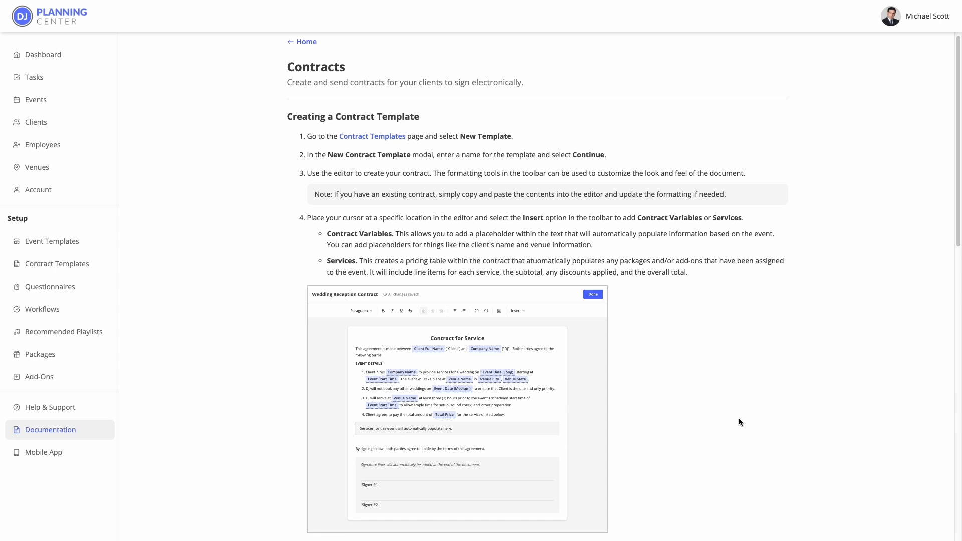
pyautogui.scroll(-1, 739, 419)
pyautogui.scroll(-7, 740, 419)
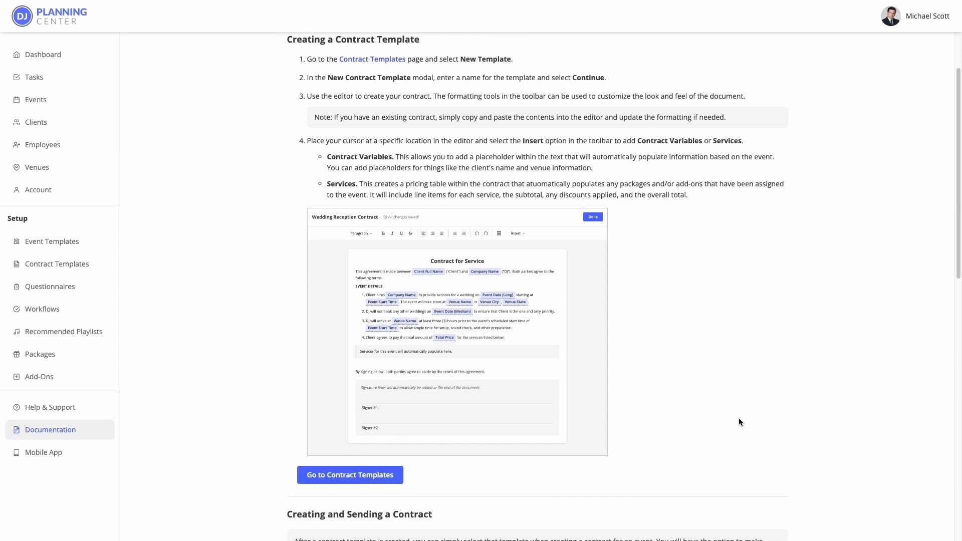
pyautogui.scroll(-7, 740, 422)
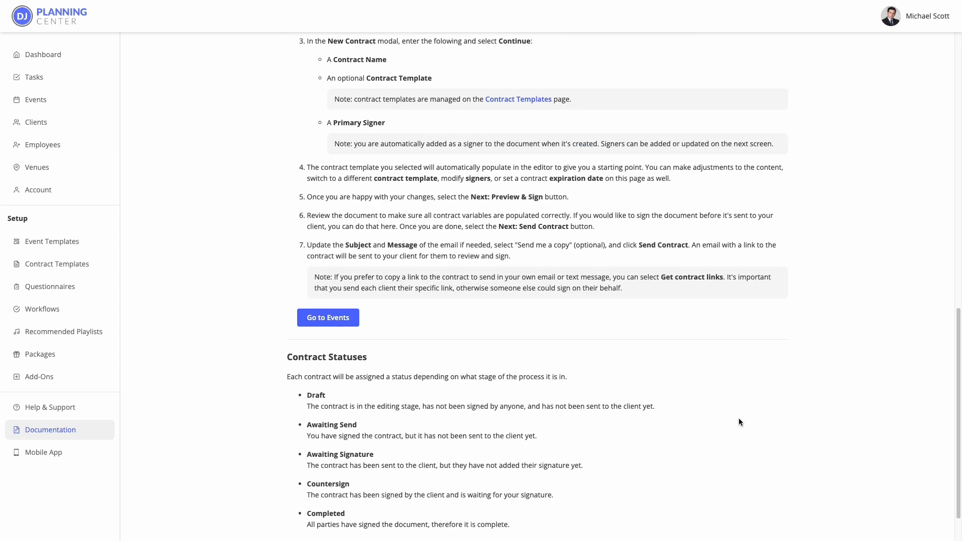